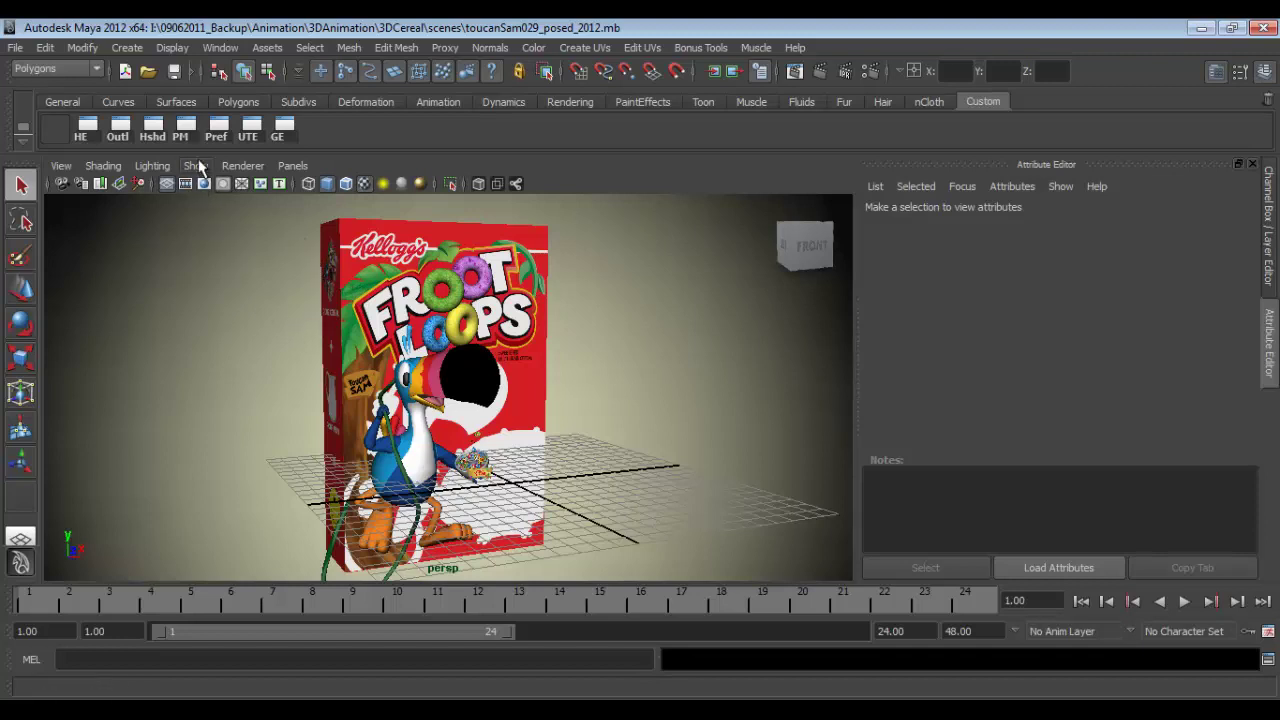
Step: In Hypershade's Textures tab, check that file10's image path is 3DCereal\textures\feetTexture.jpg
click(221, 48)
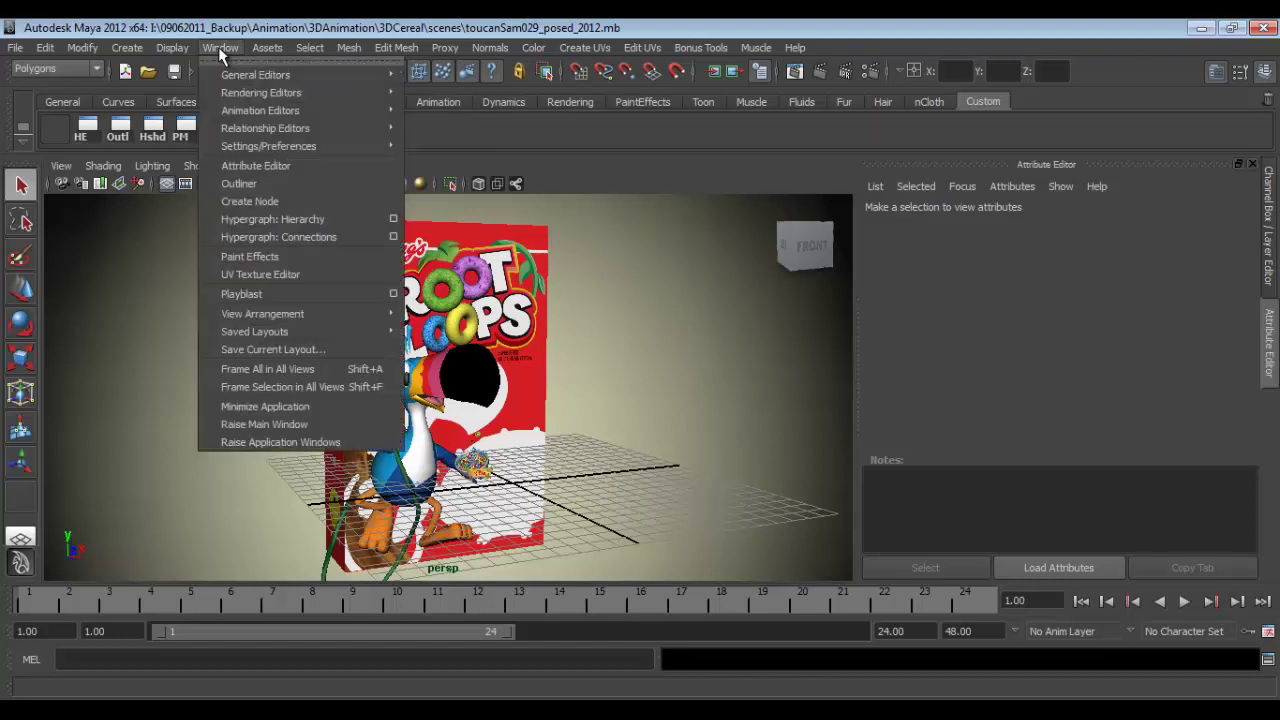
mouse_move(357, 94)
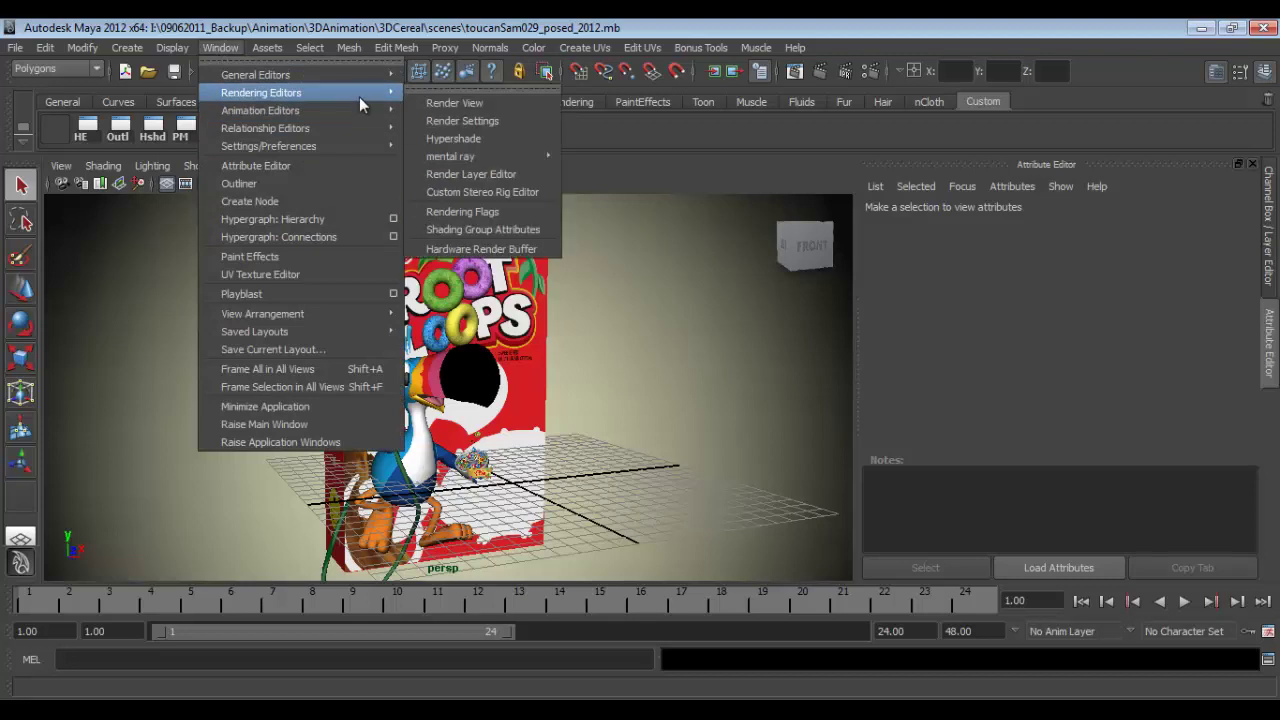
click(477, 140)
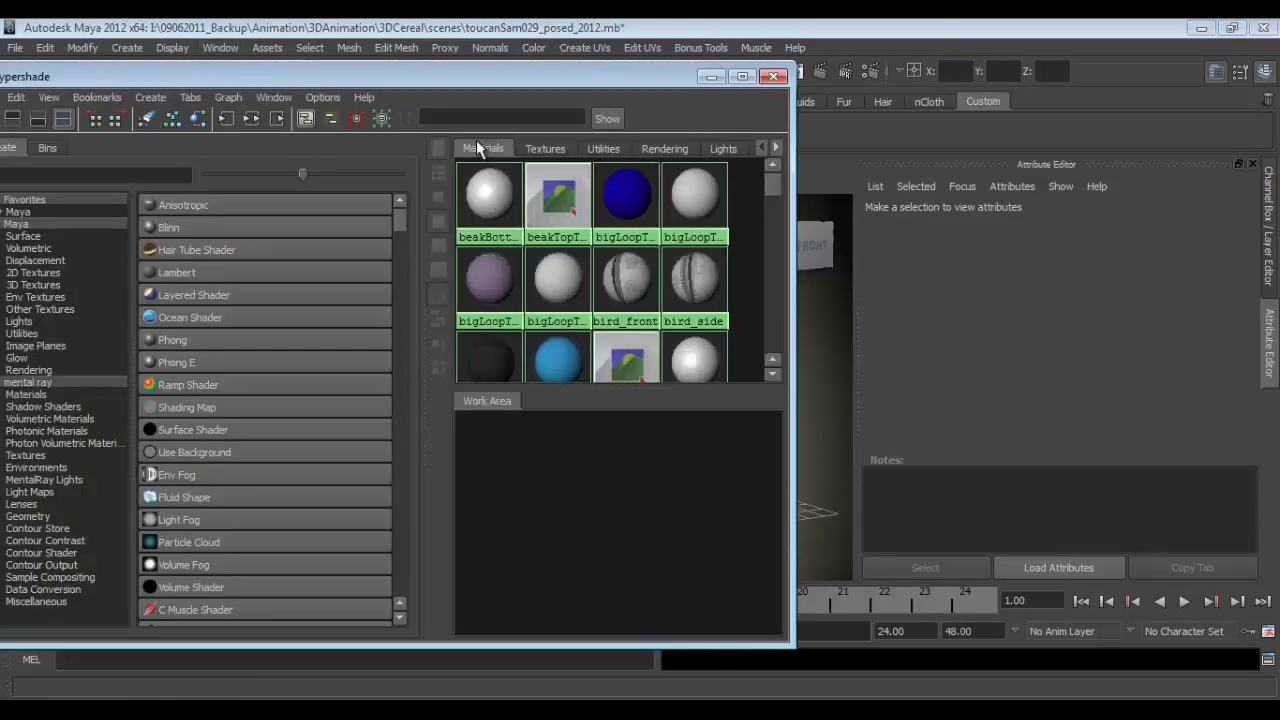
click(550, 149)
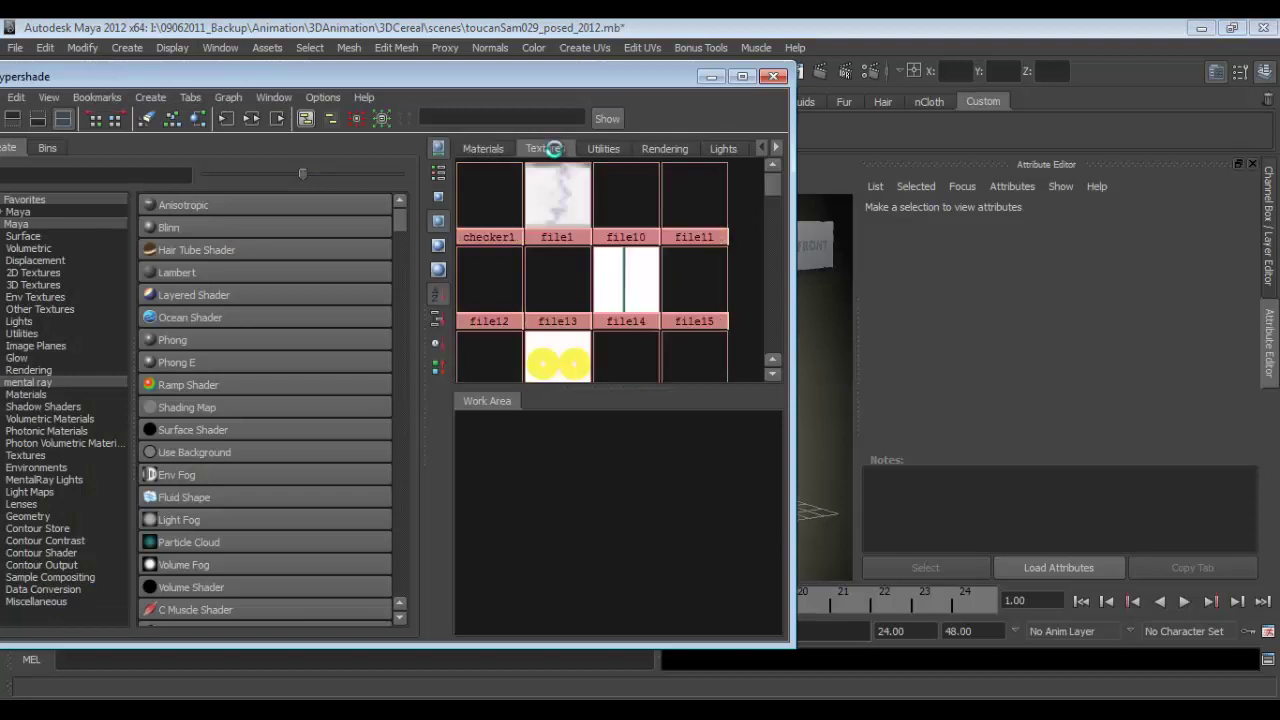
click(618, 205)
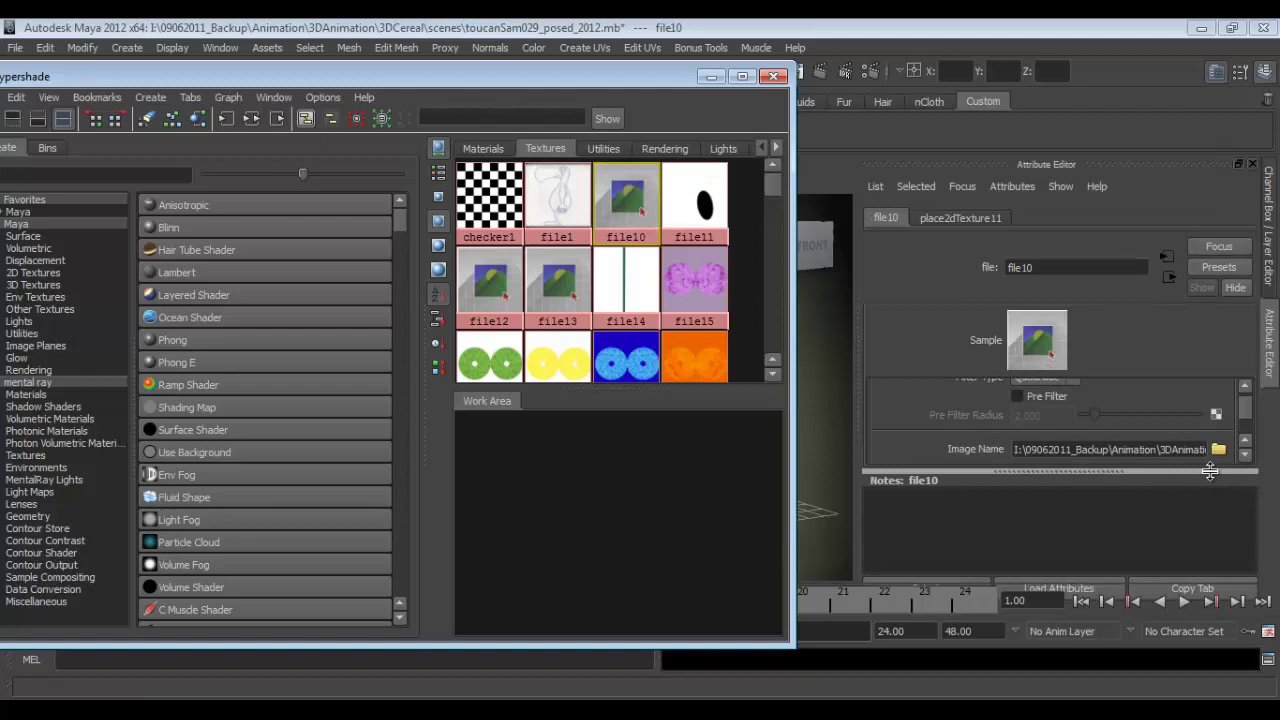
drag(1210, 470, 1210, 578)
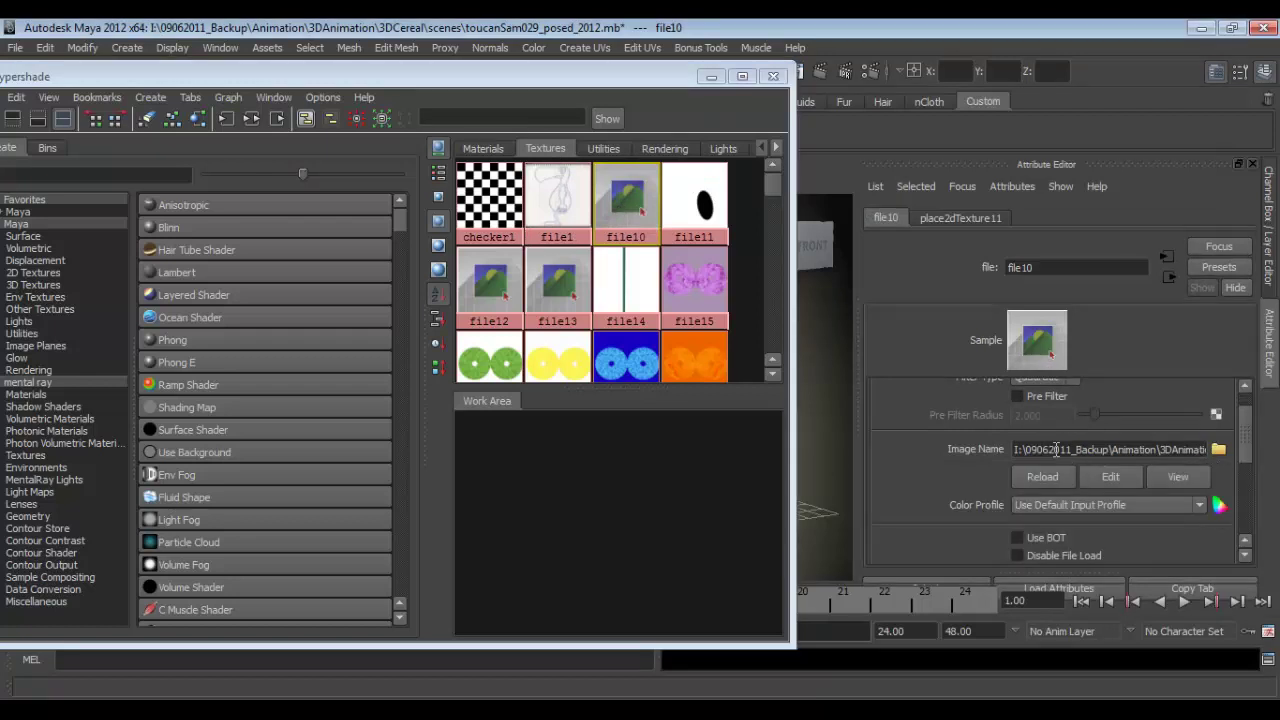
drag(1014, 449, 1203, 450)
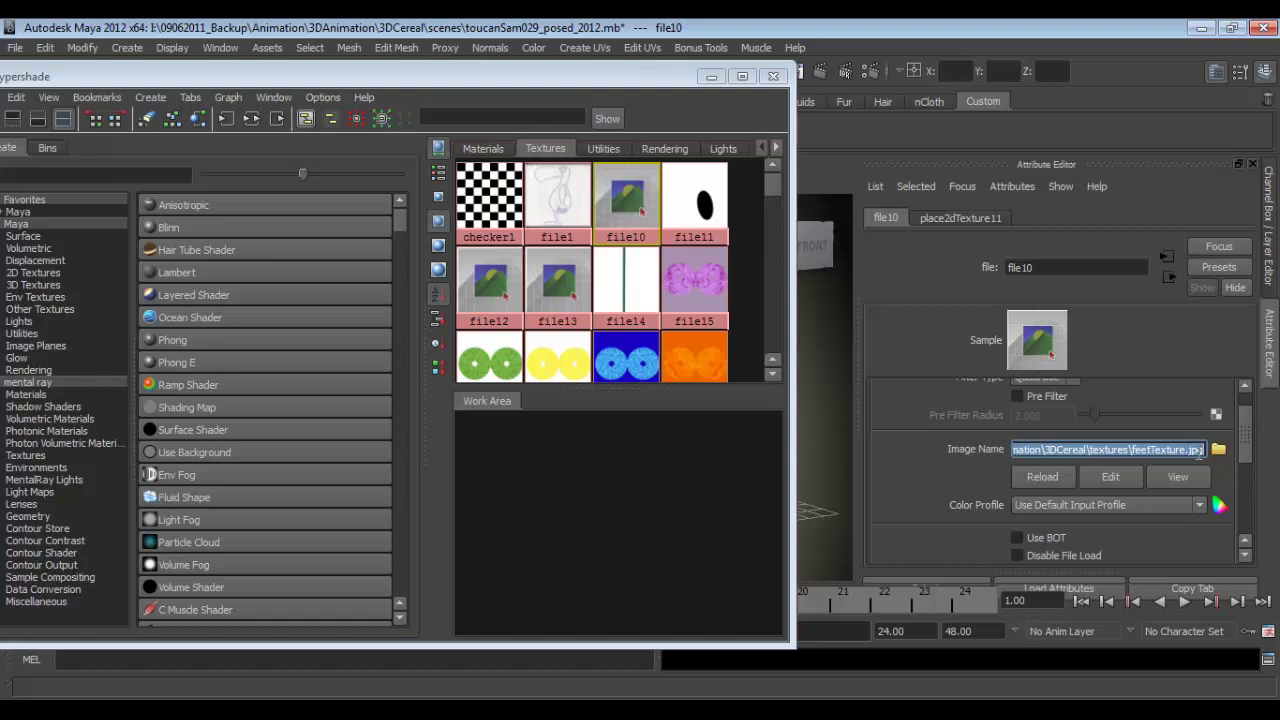
Step: Close Hypershade and copy the ToucanSam folder path from the Windows Explorer address bar
click(774, 78)
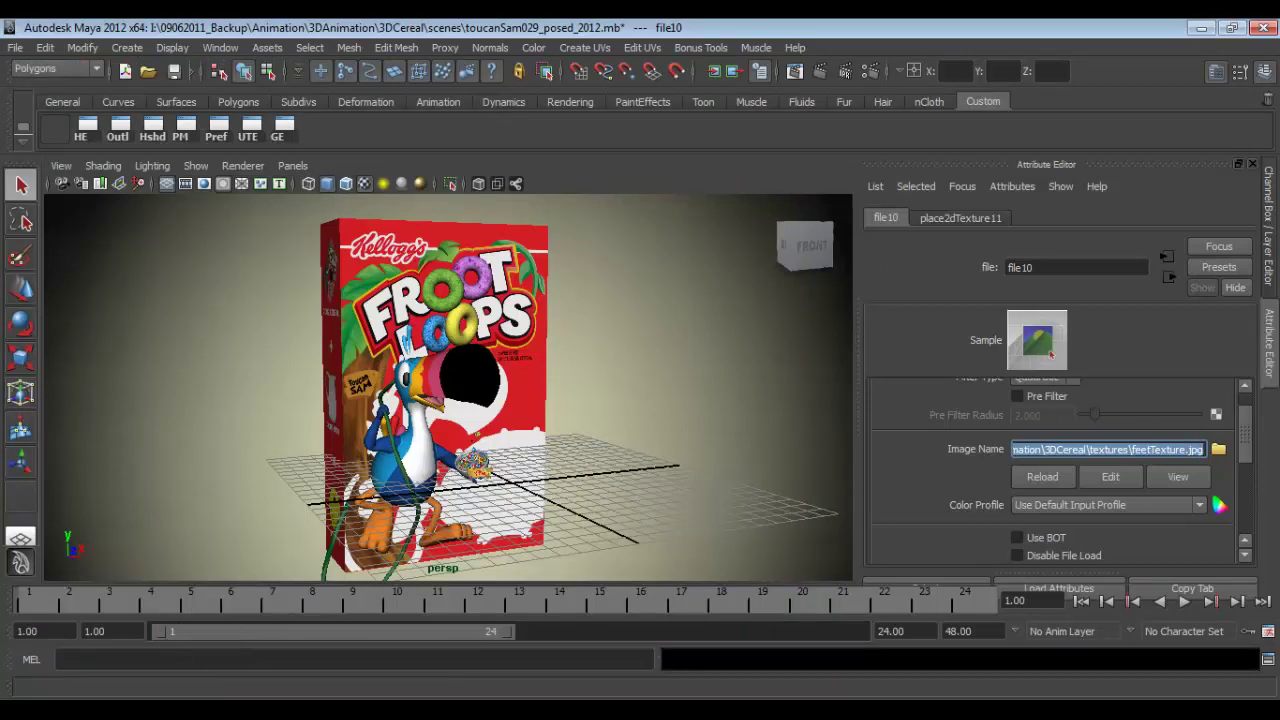
click(171, 688)
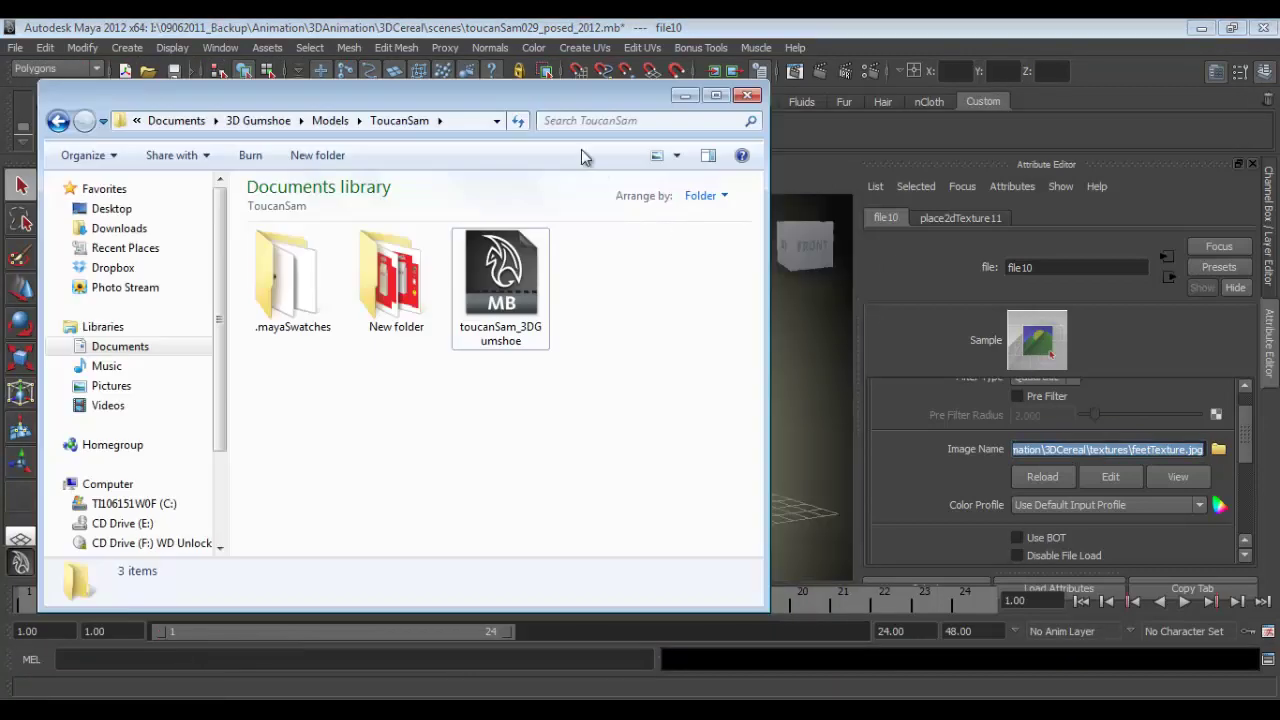
click(466, 121)
right_click(460, 120)
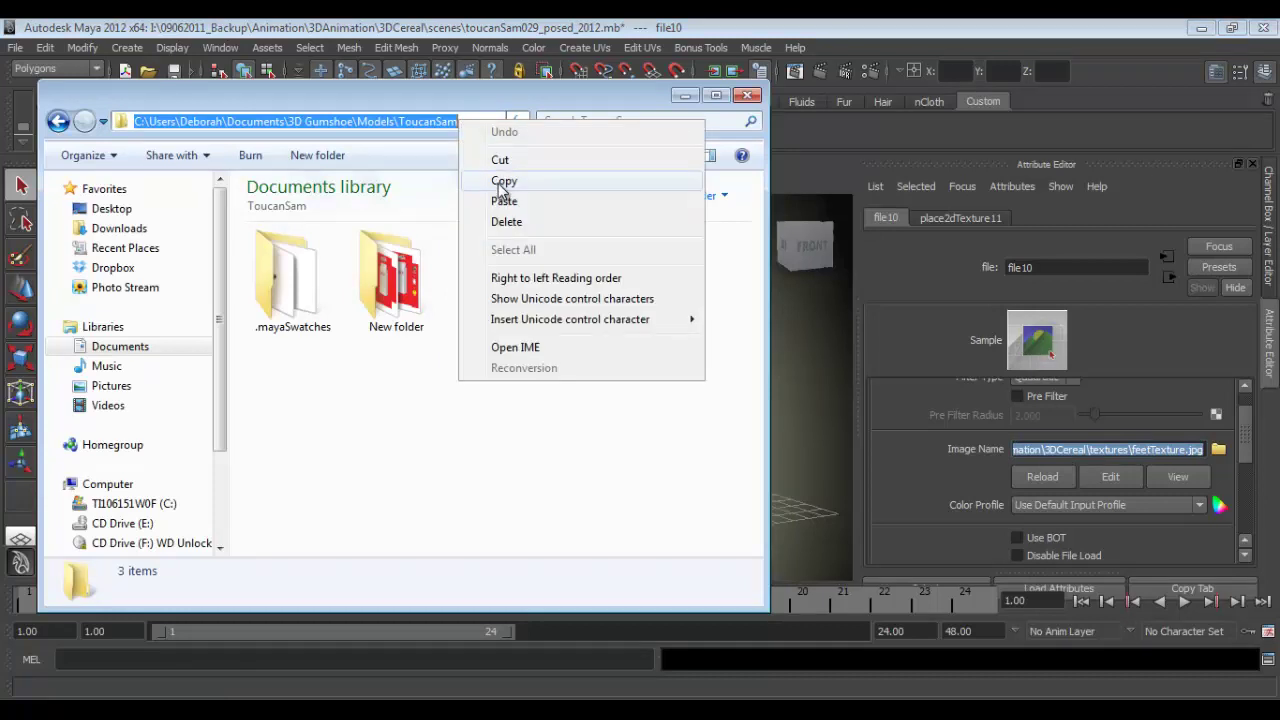
click(503, 184)
click(685, 95)
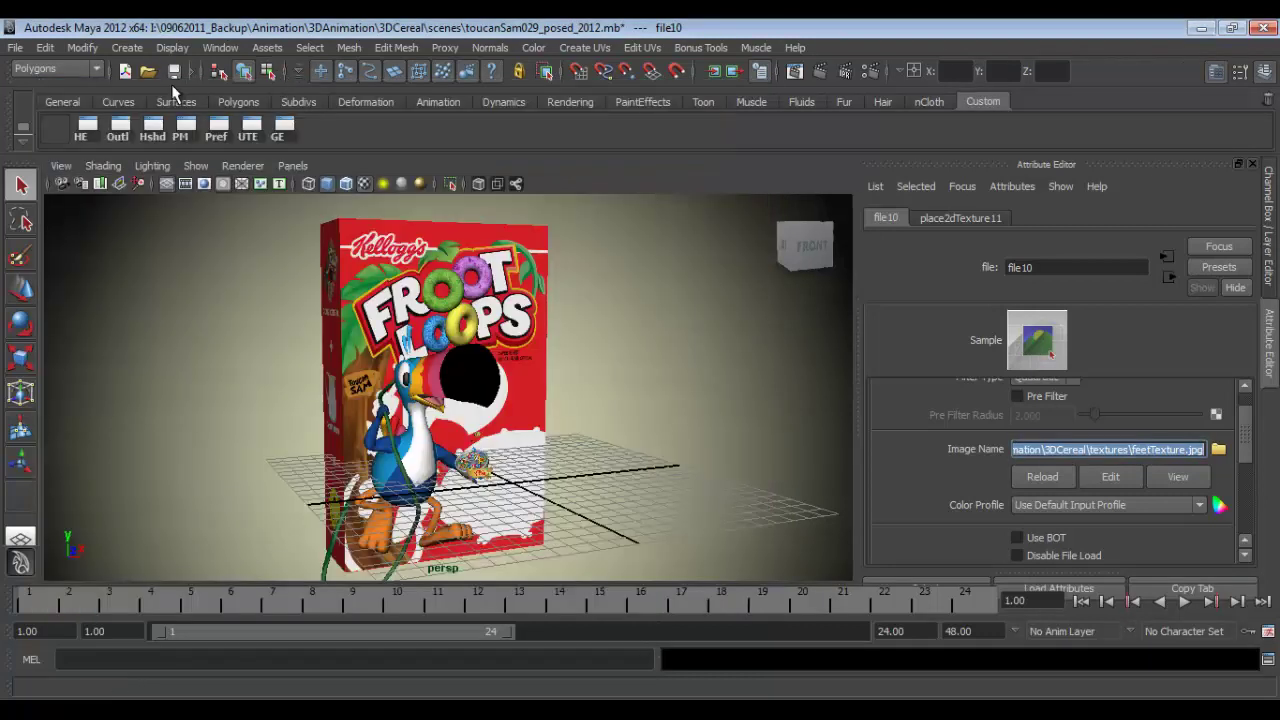
Step: Open toucanSam_3DGumshoe.mb from the pasted ToucanSam folder path, without saving the previous scene
click(148, 70)
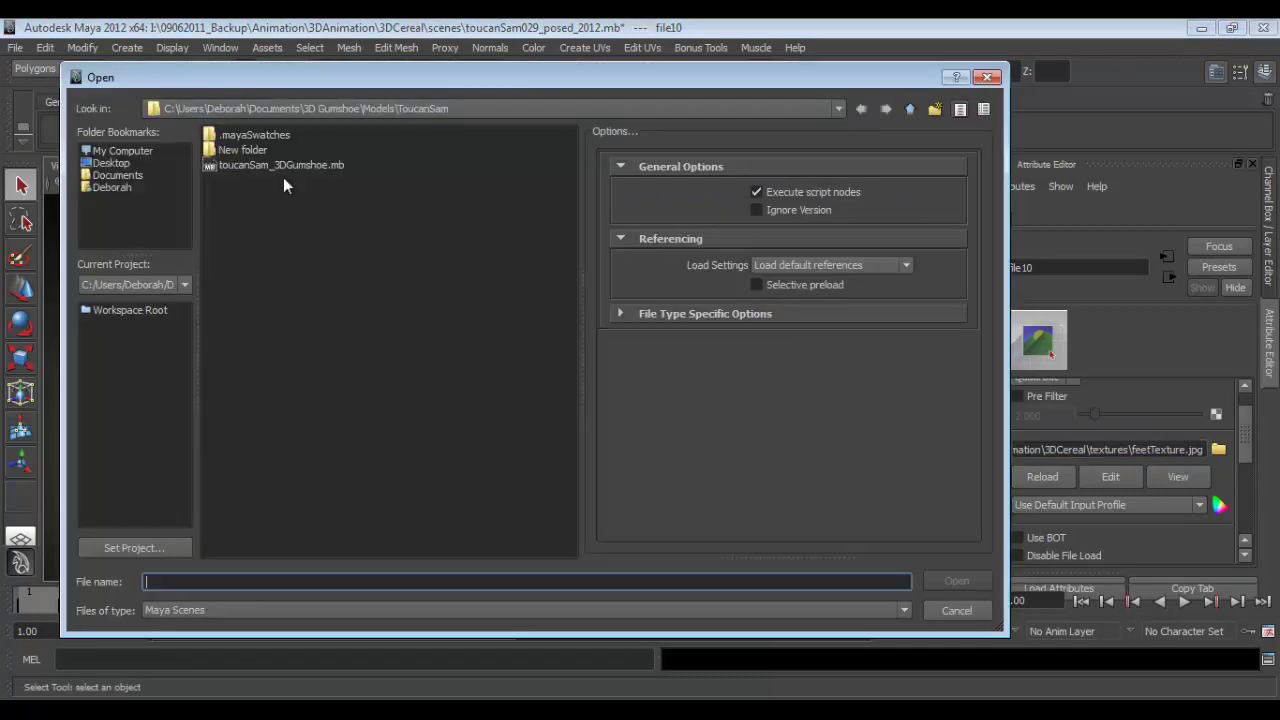
right_click(561, 580)
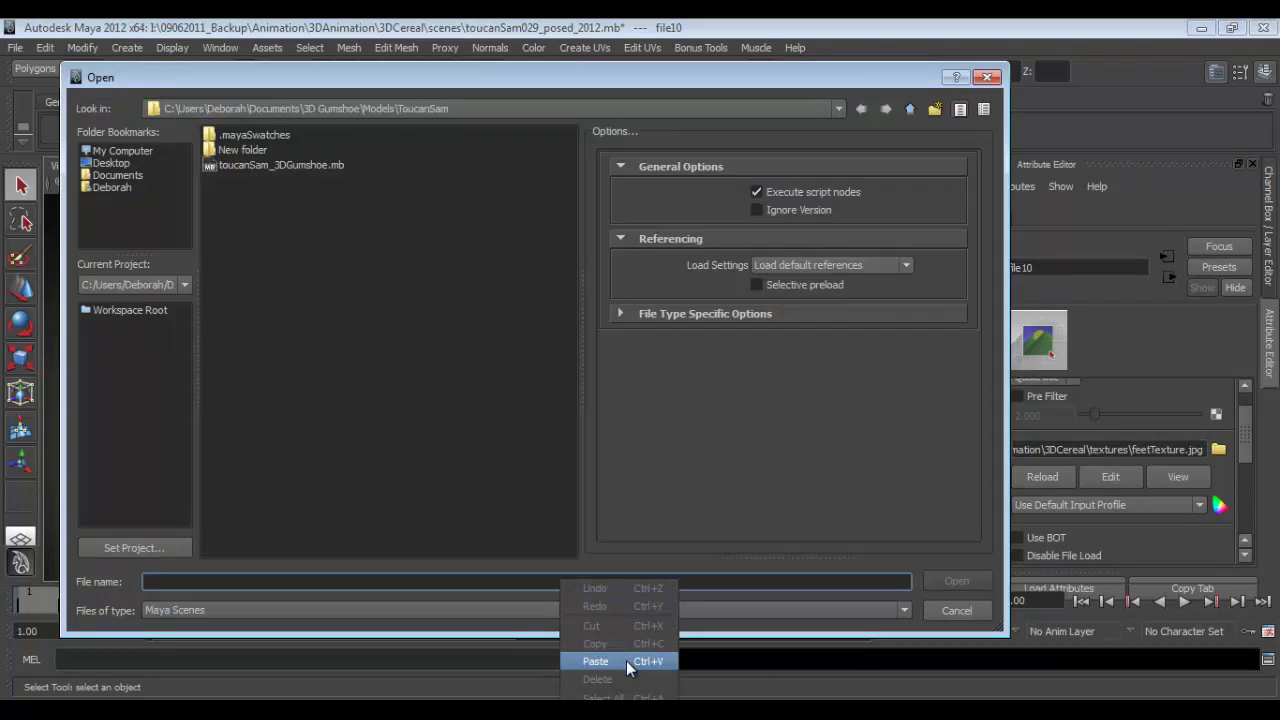
click(626, 660)
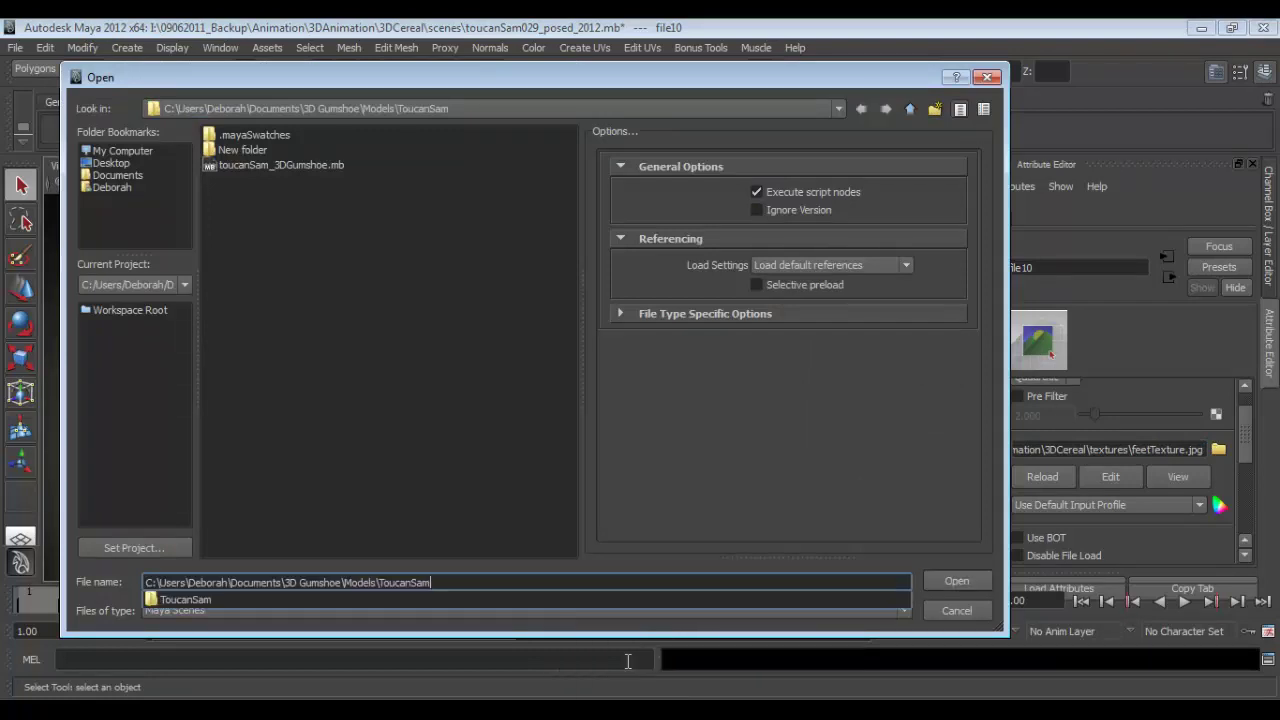
click(944, 583)
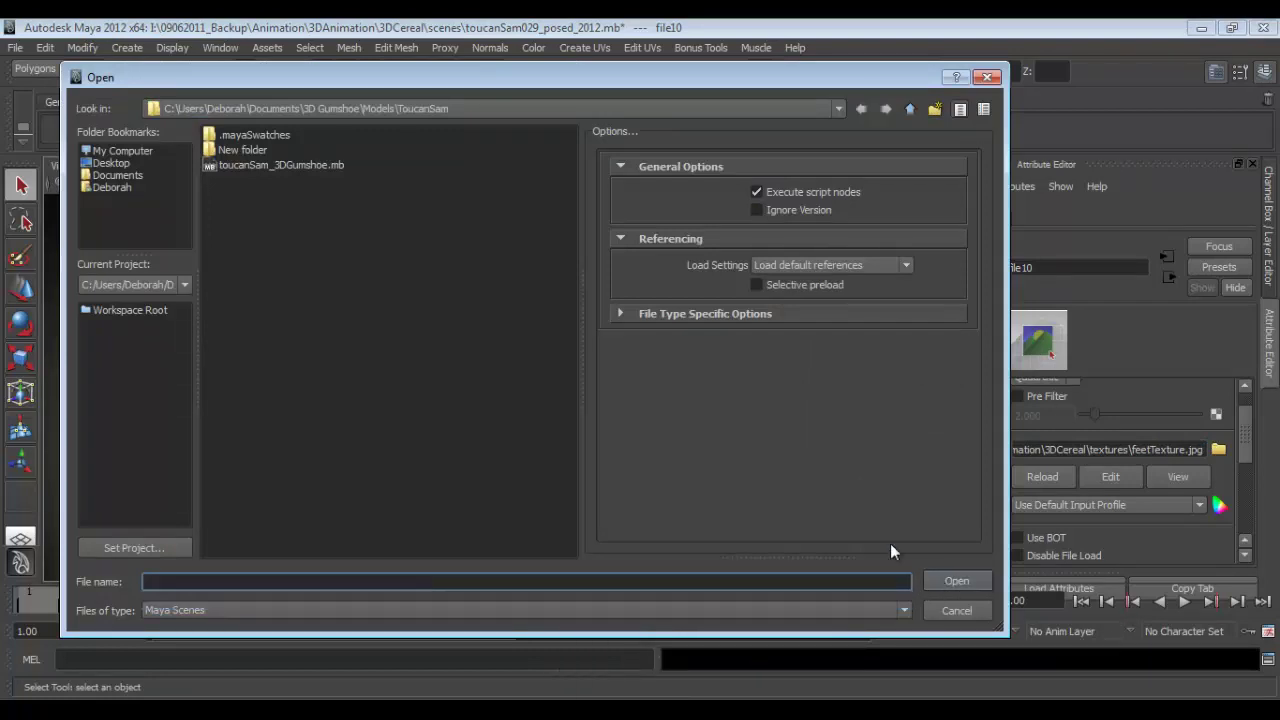
click(300, 165)
click(960, 581)
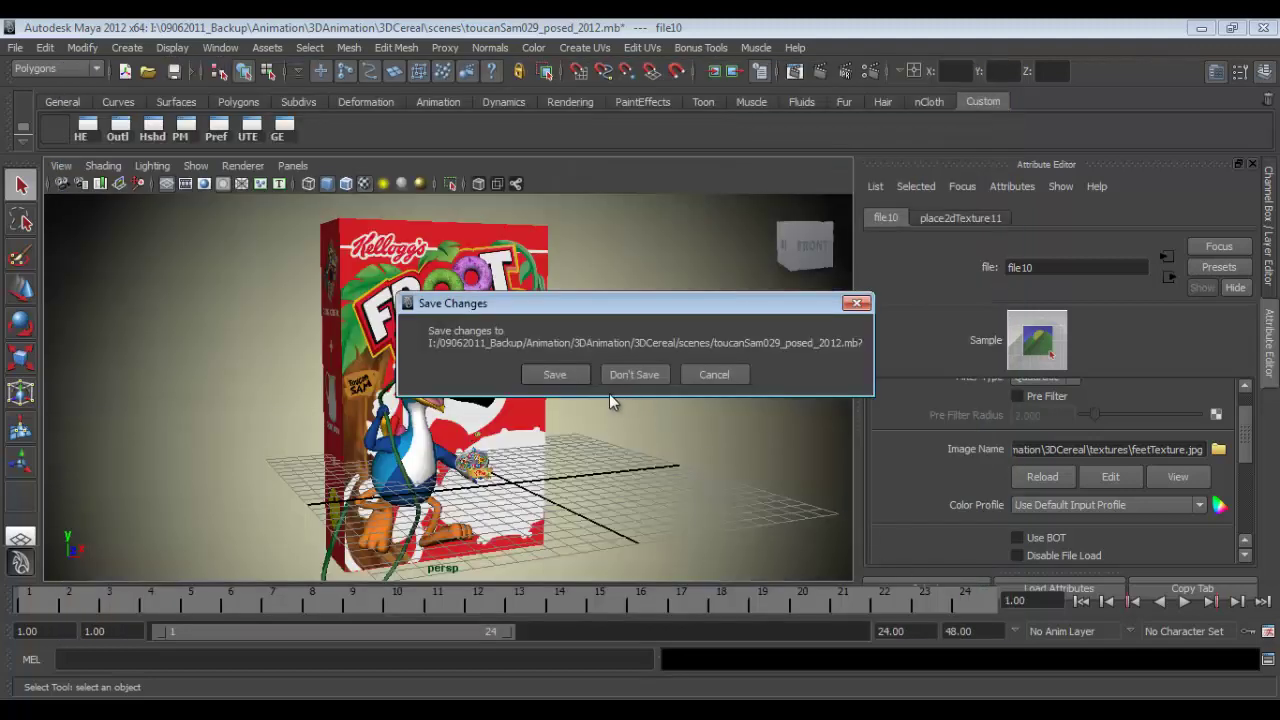
click(623, 371)
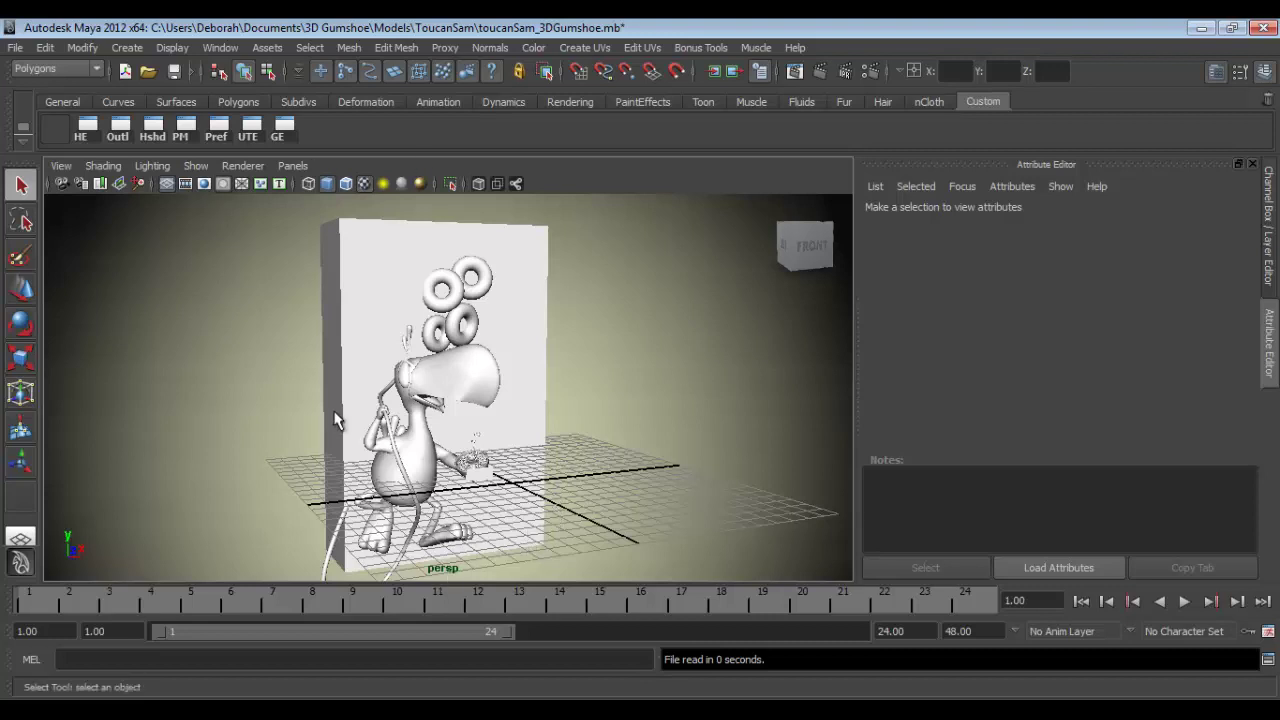
Step: Test-render the frame and read the Script Editor warnings about missing textures such as cerealBoxTexture2.jpg
click(817, 69)
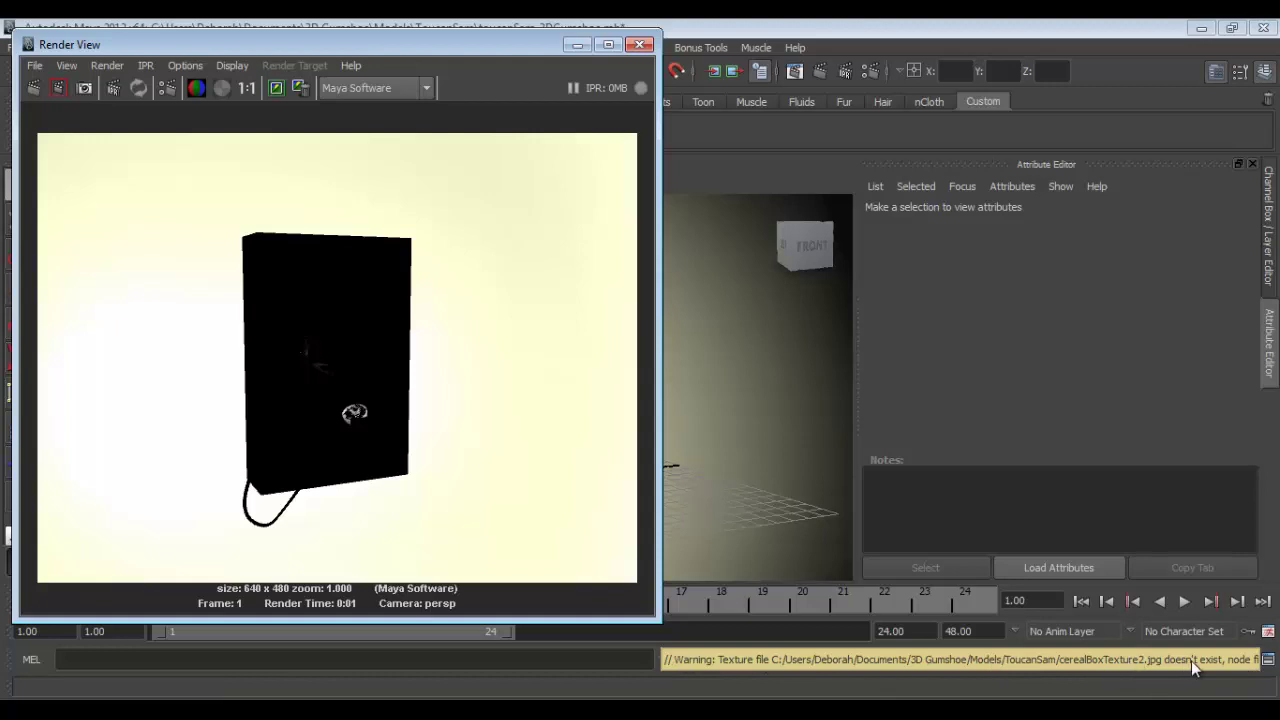
click(1268, 660)
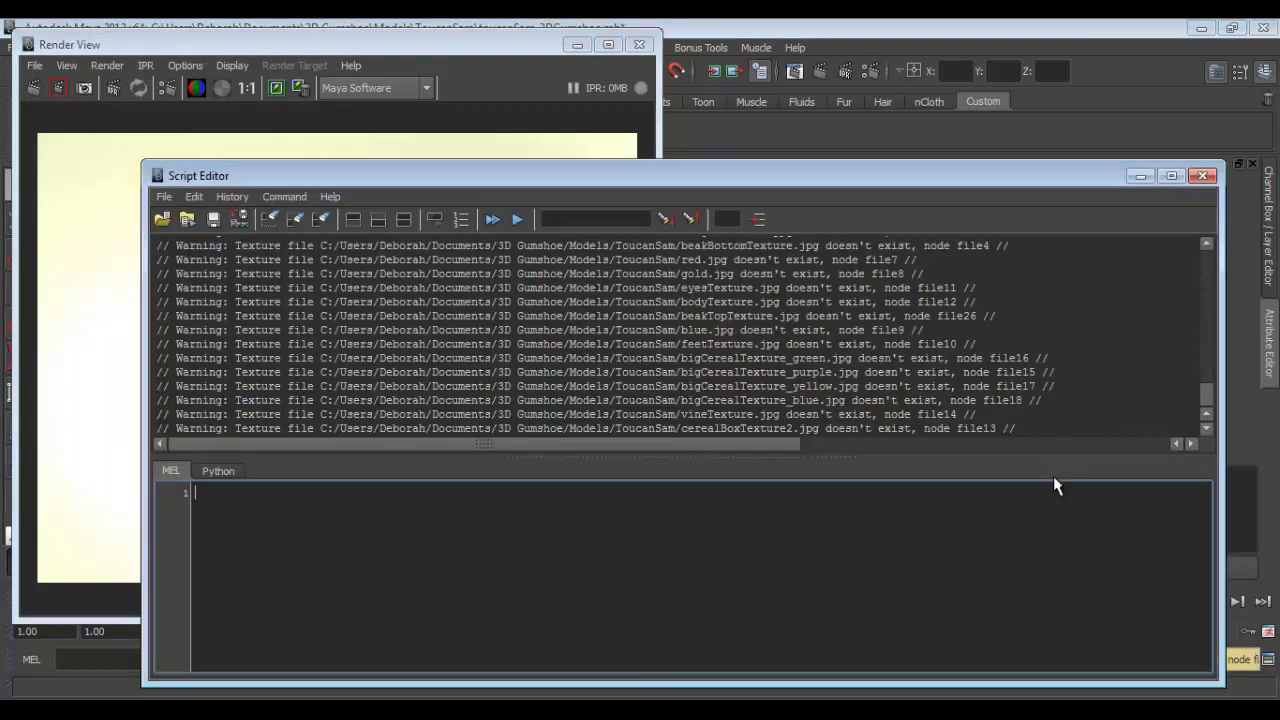
click(1206, 427)
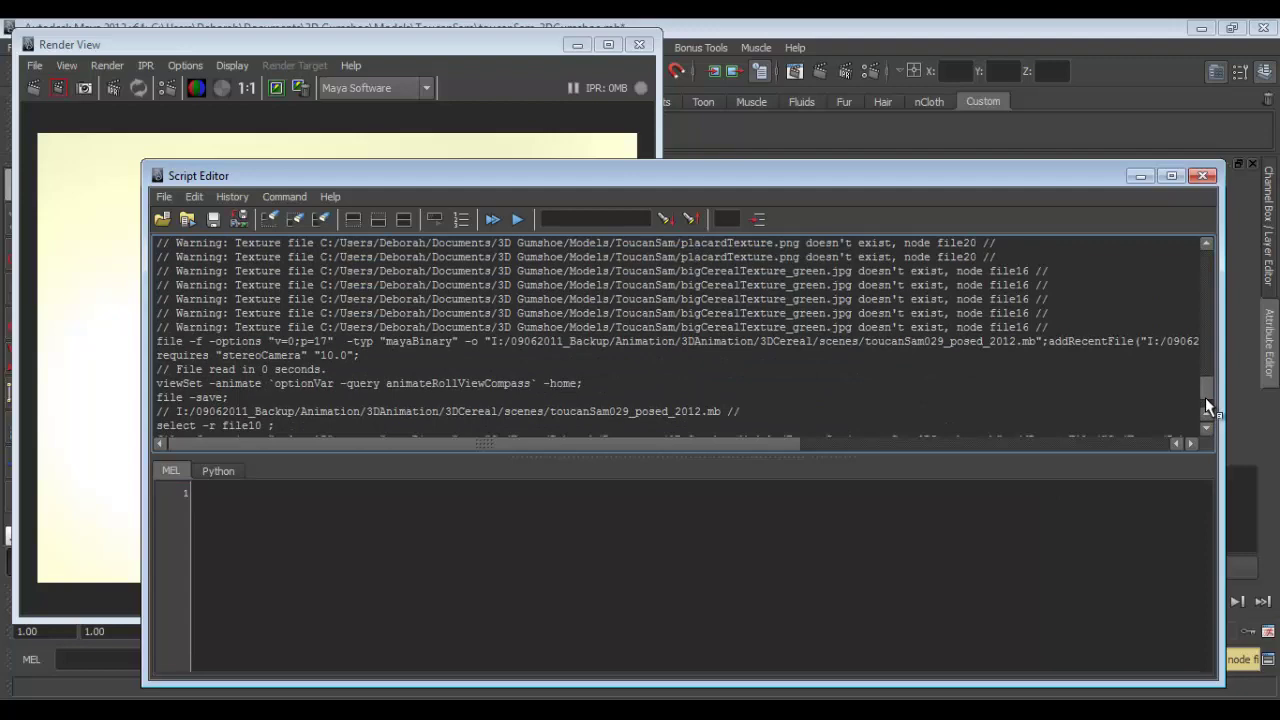
click(1208, 412)
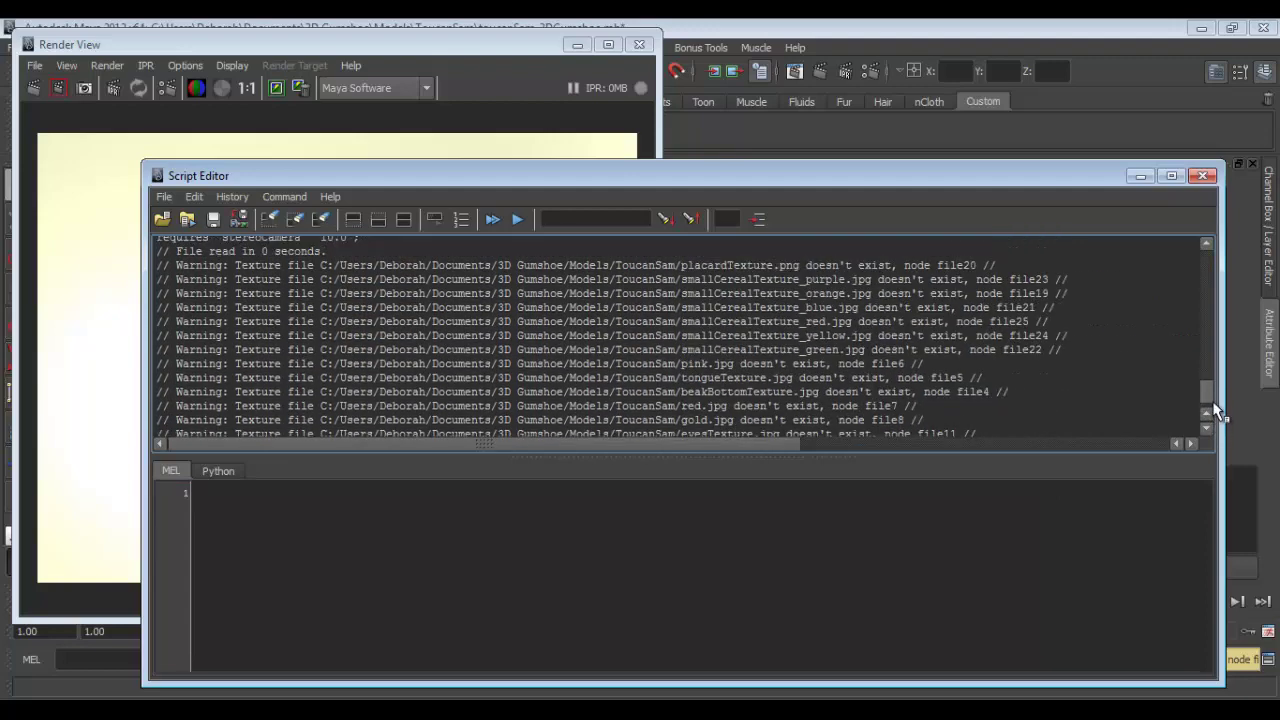
click(1203, 175)
click(639, 44)
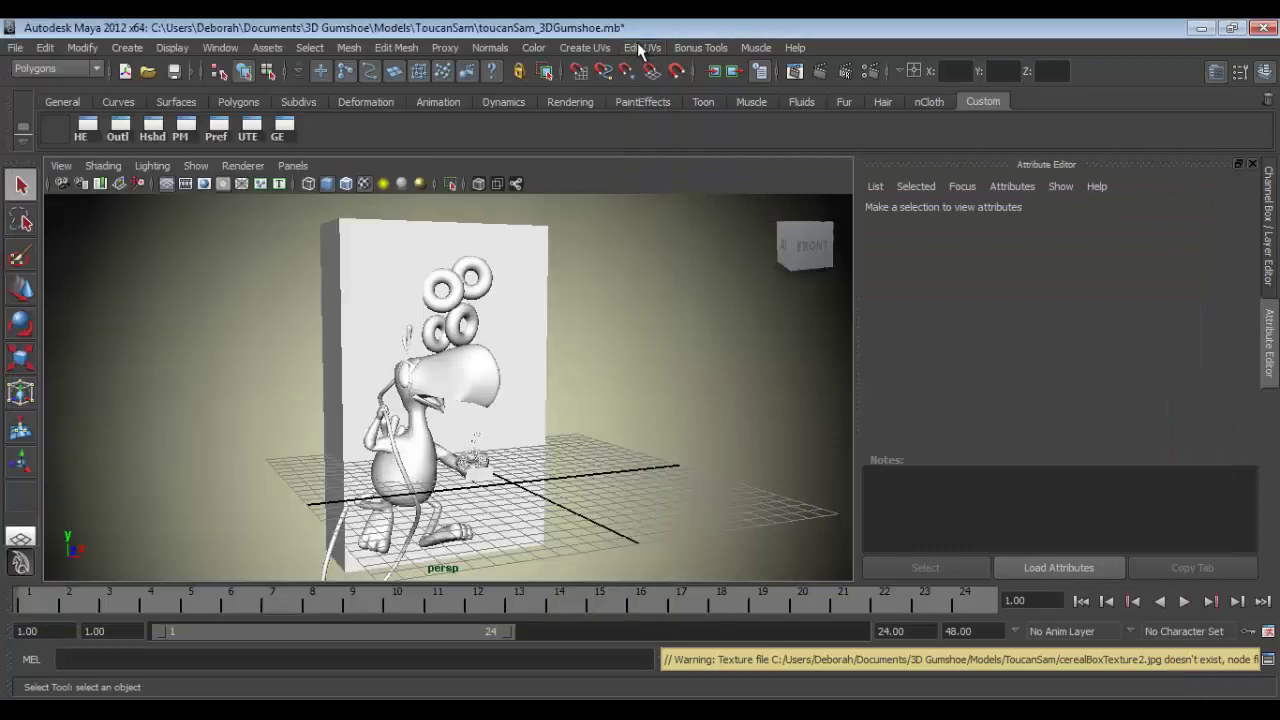
Step: Open Hypershade to view the scene's materials, such as bird_front and bird_side, with black swatches
click(222, 49)
mouse_move(296, 92)
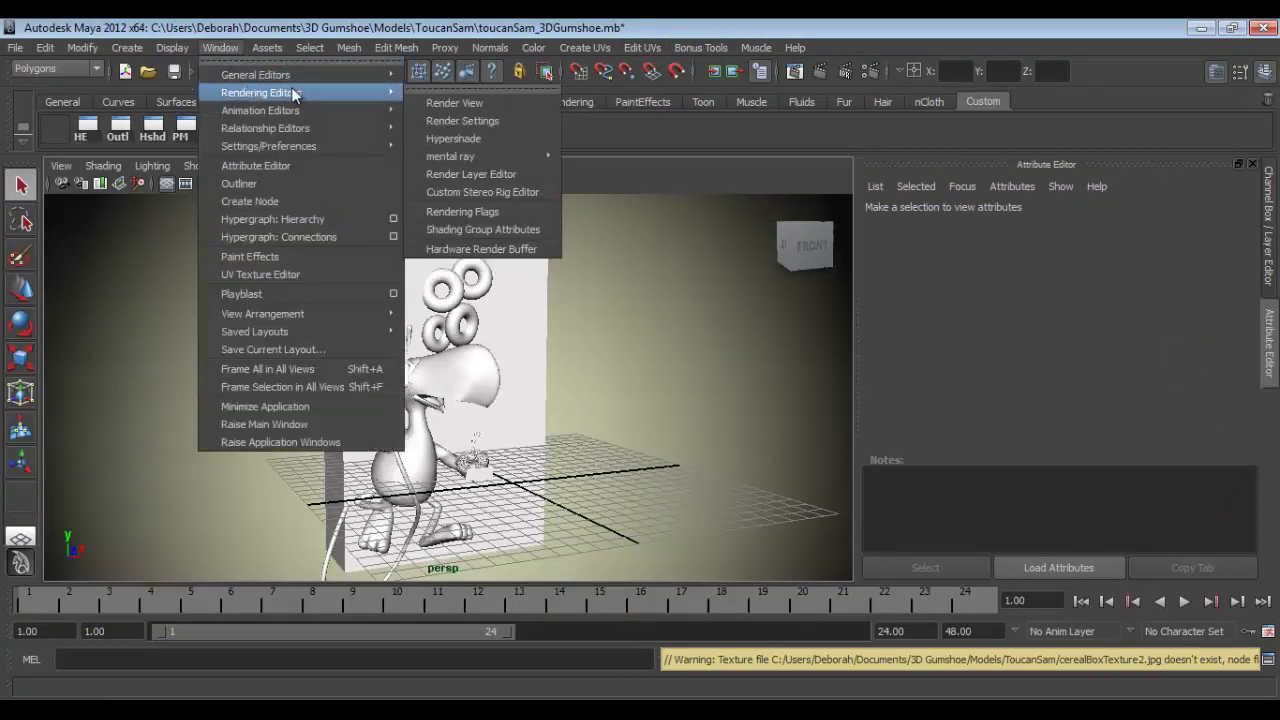
click(471, 141)
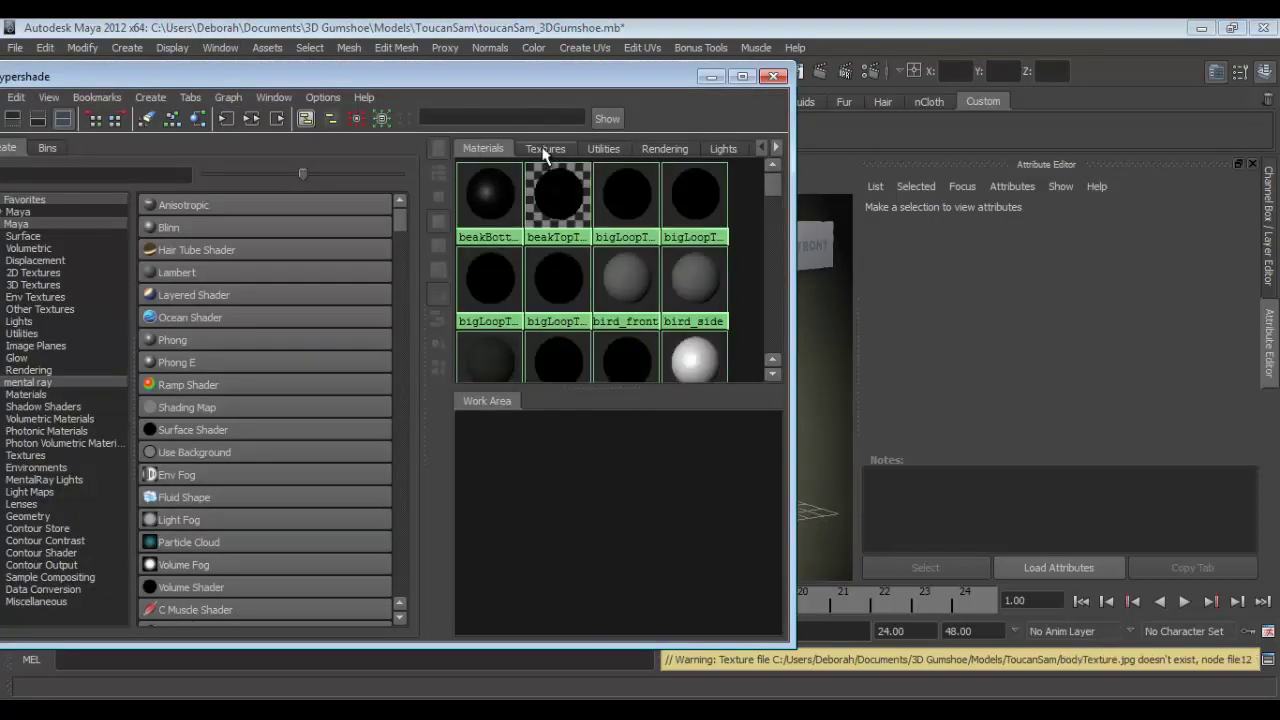
Step: Select the file10 texture and highlight its unresolved feetTexture.jpg image name
click(545, 149)
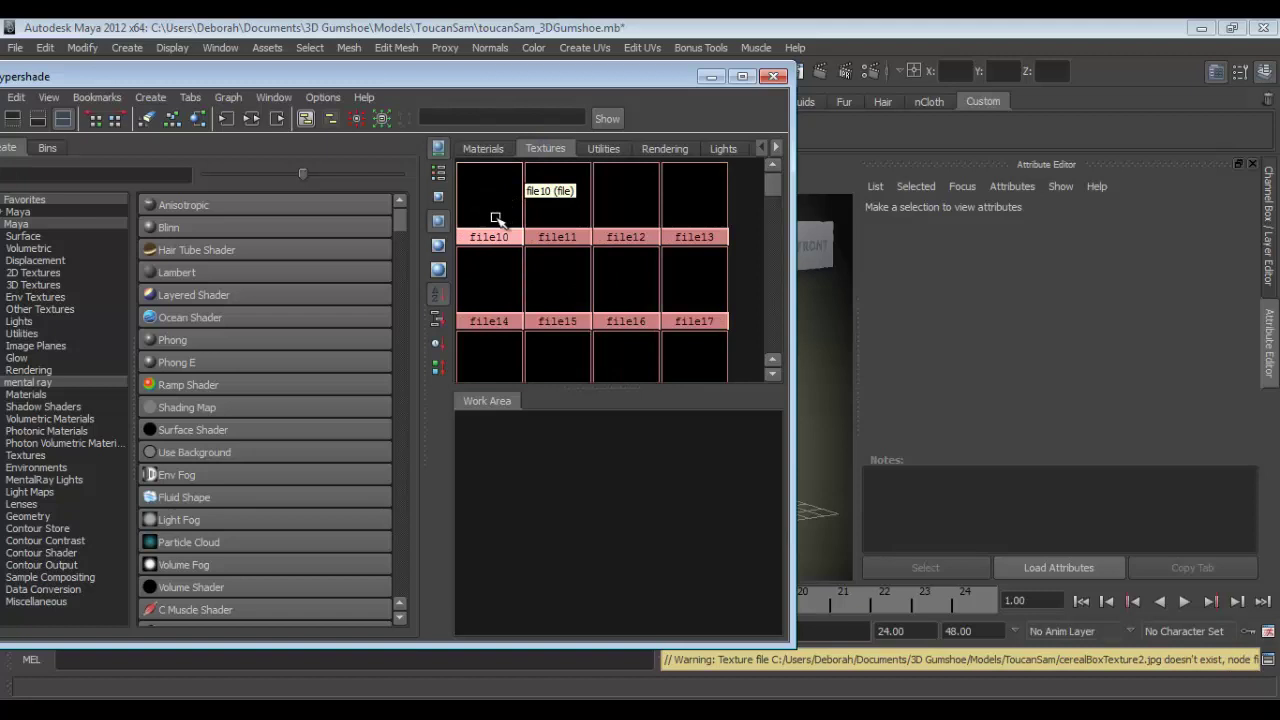
click(497, 219)
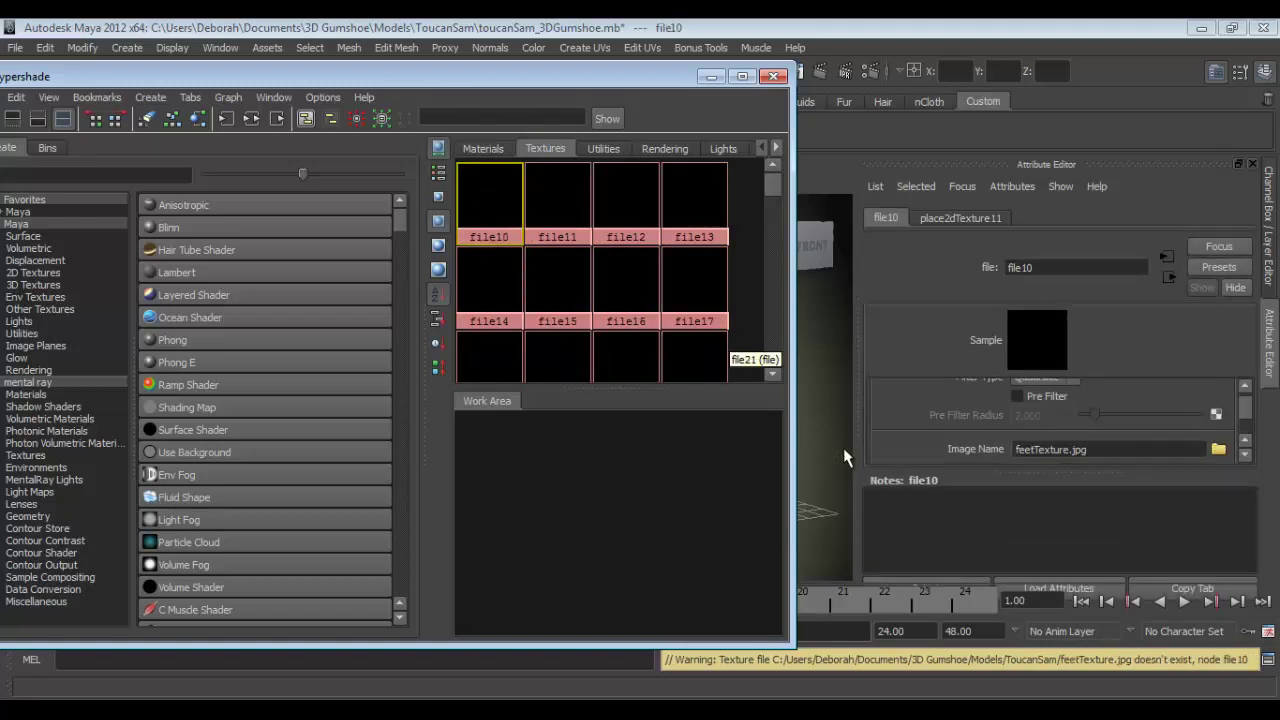
drag(1058, 470, 1072, 572)
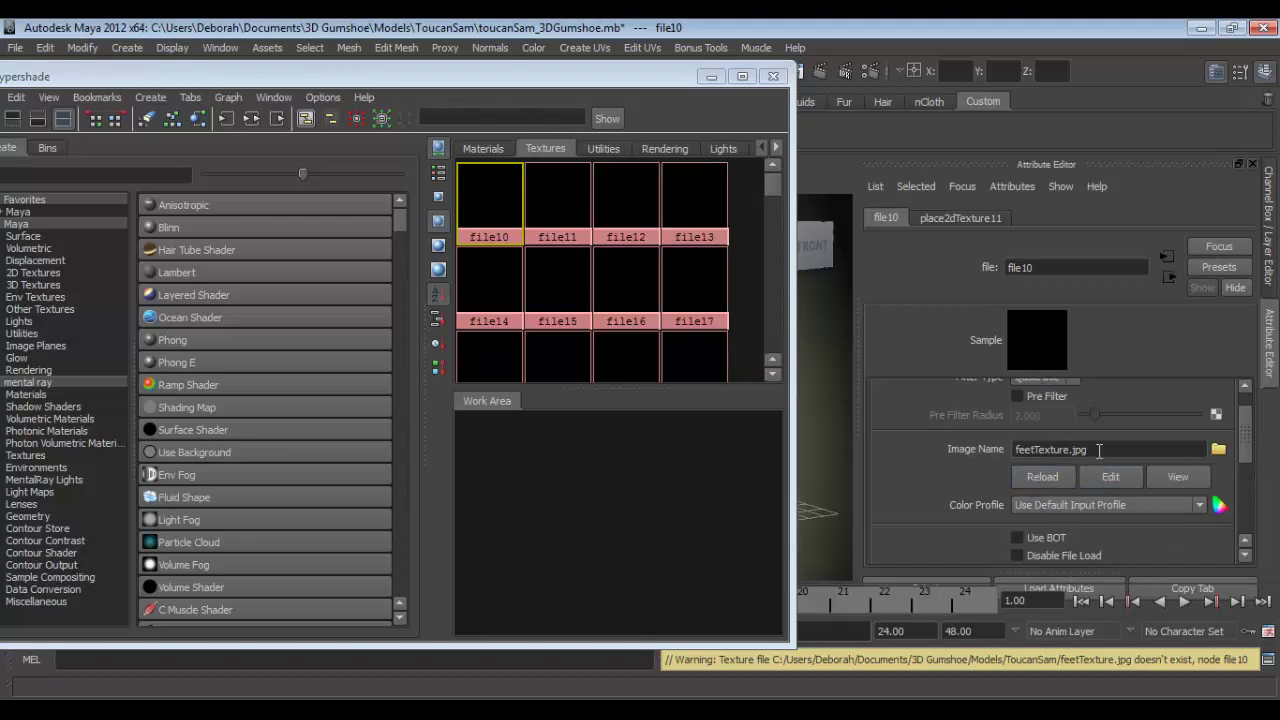
drag(1105, 450, 937, 451)
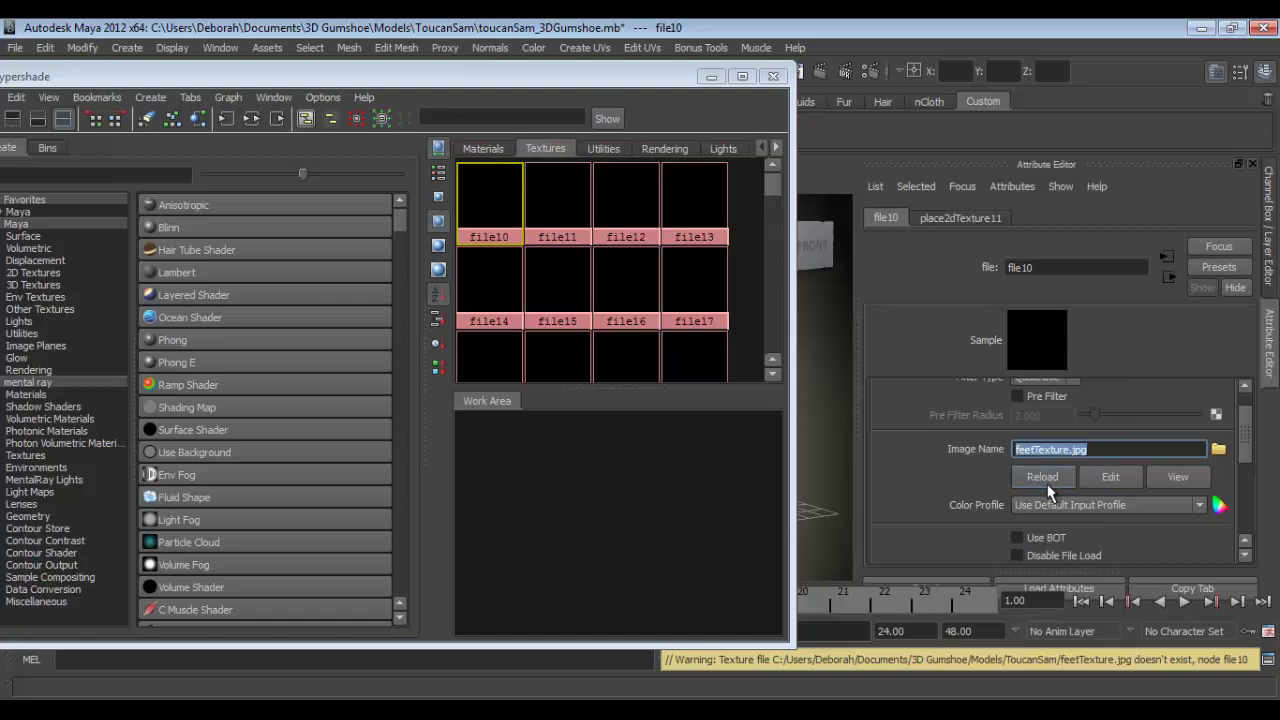
Step: From file10's image browser, set Documents\3D Gumshoe\Models\ToucanSam as the current project
click(1219, 451)
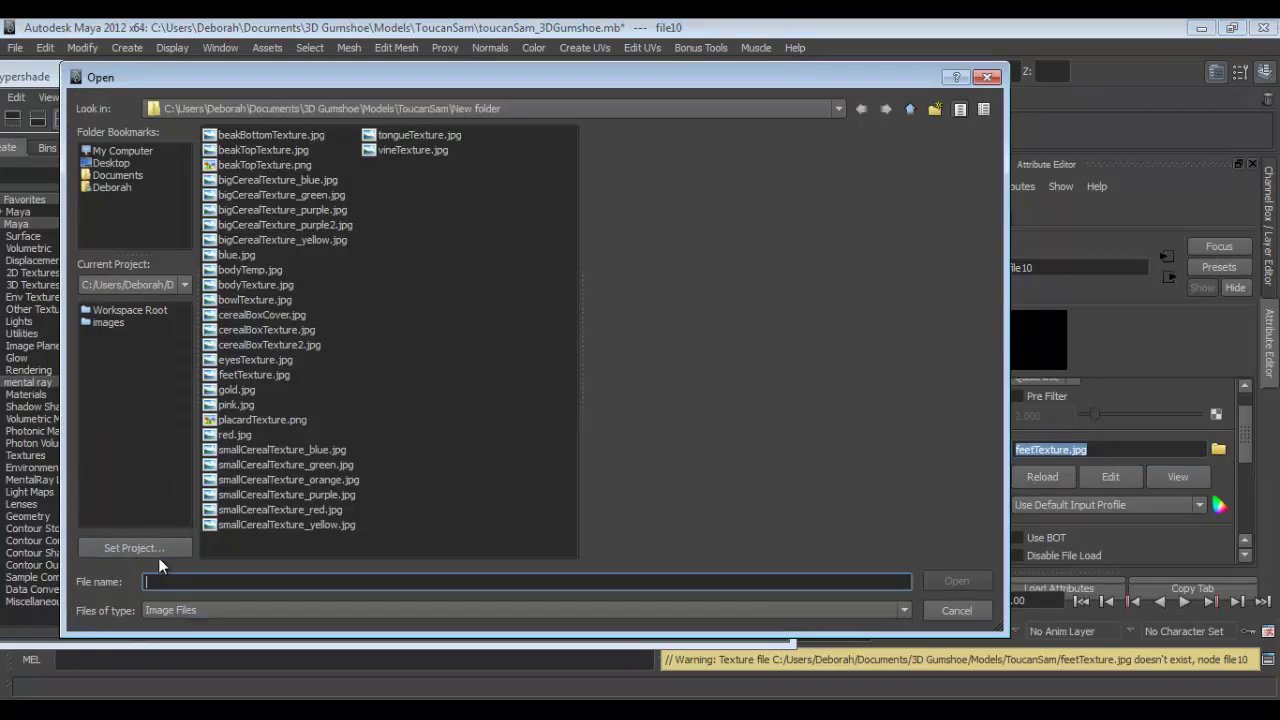
click(133, 548)
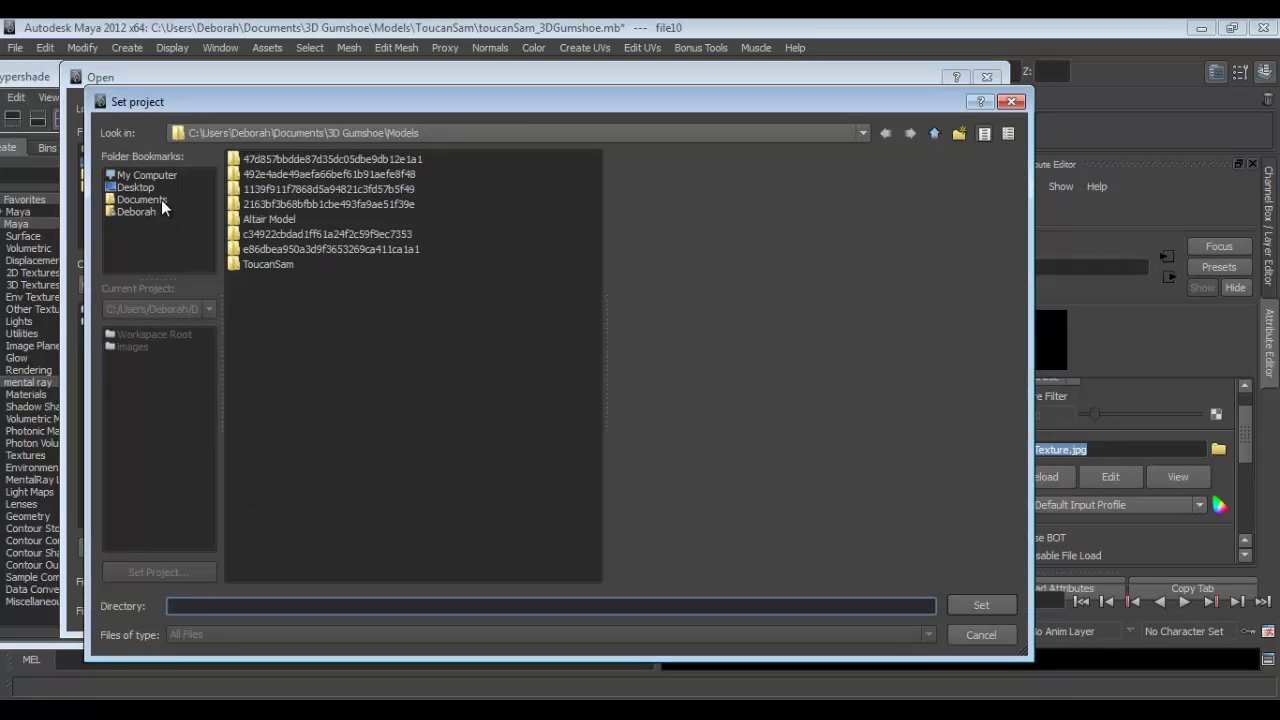
click(161, 199)
click(272, 160)
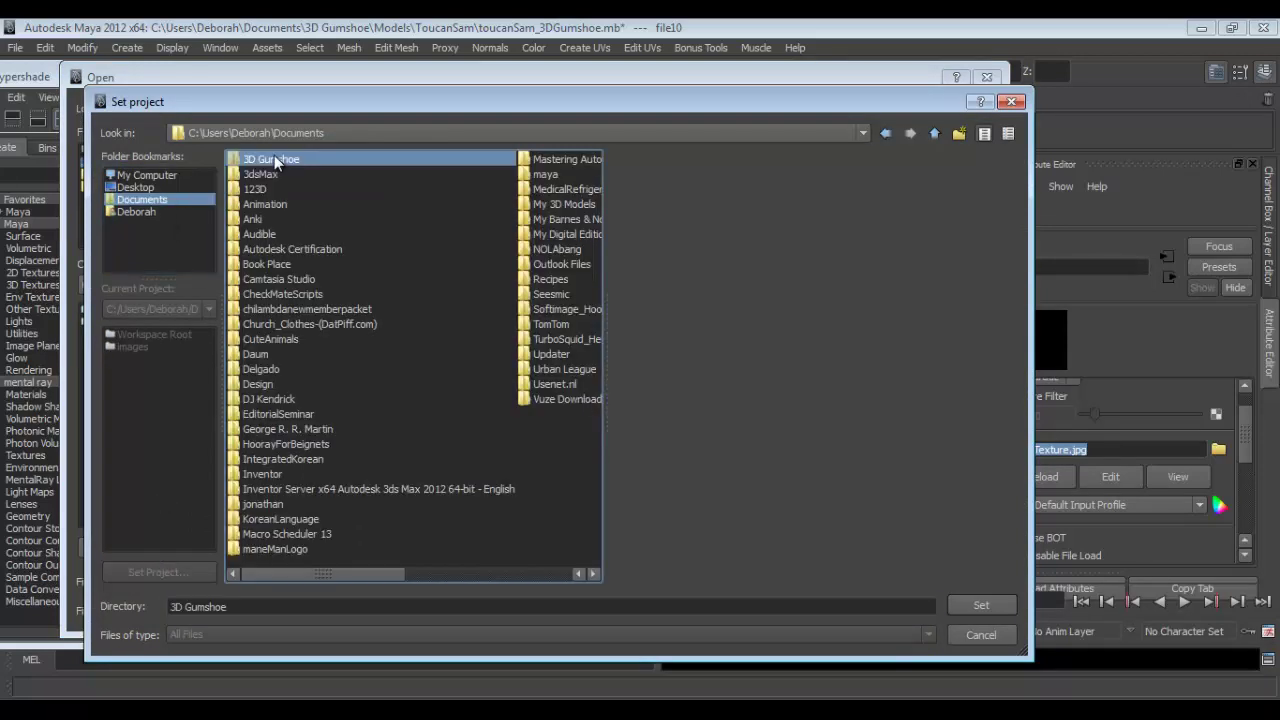
double_click(275, 160)
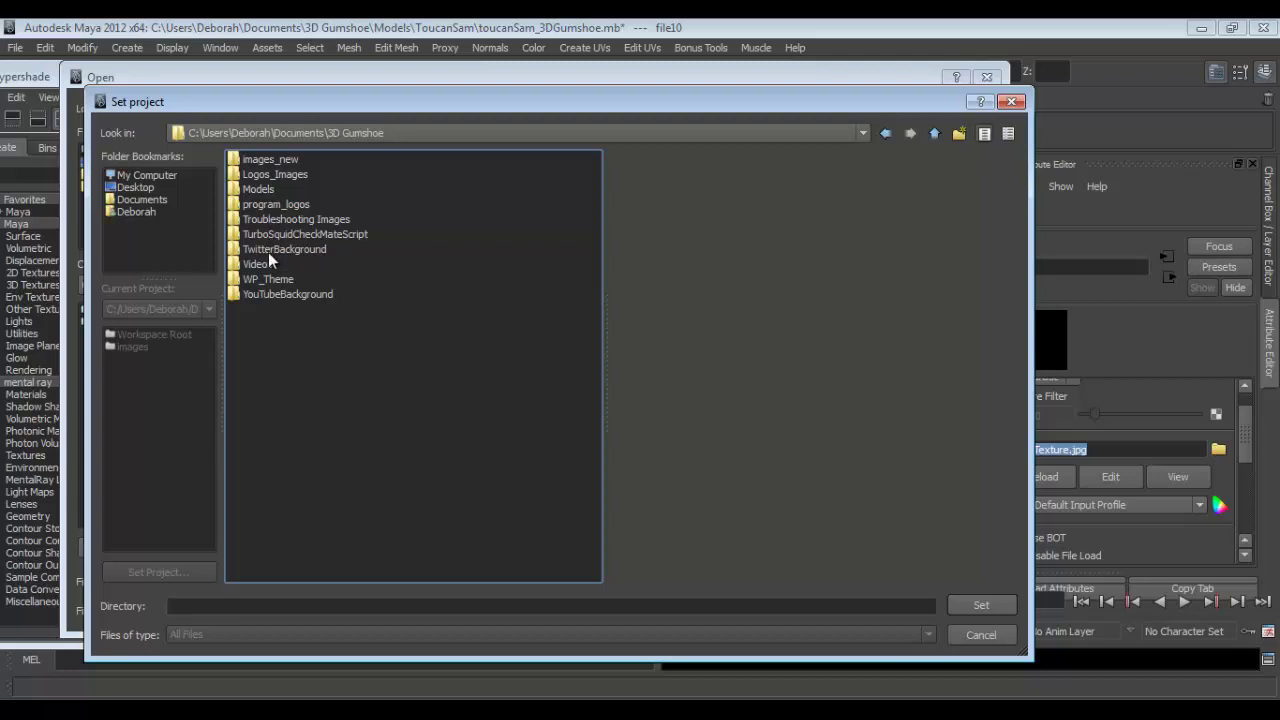
double_click(260, 190)
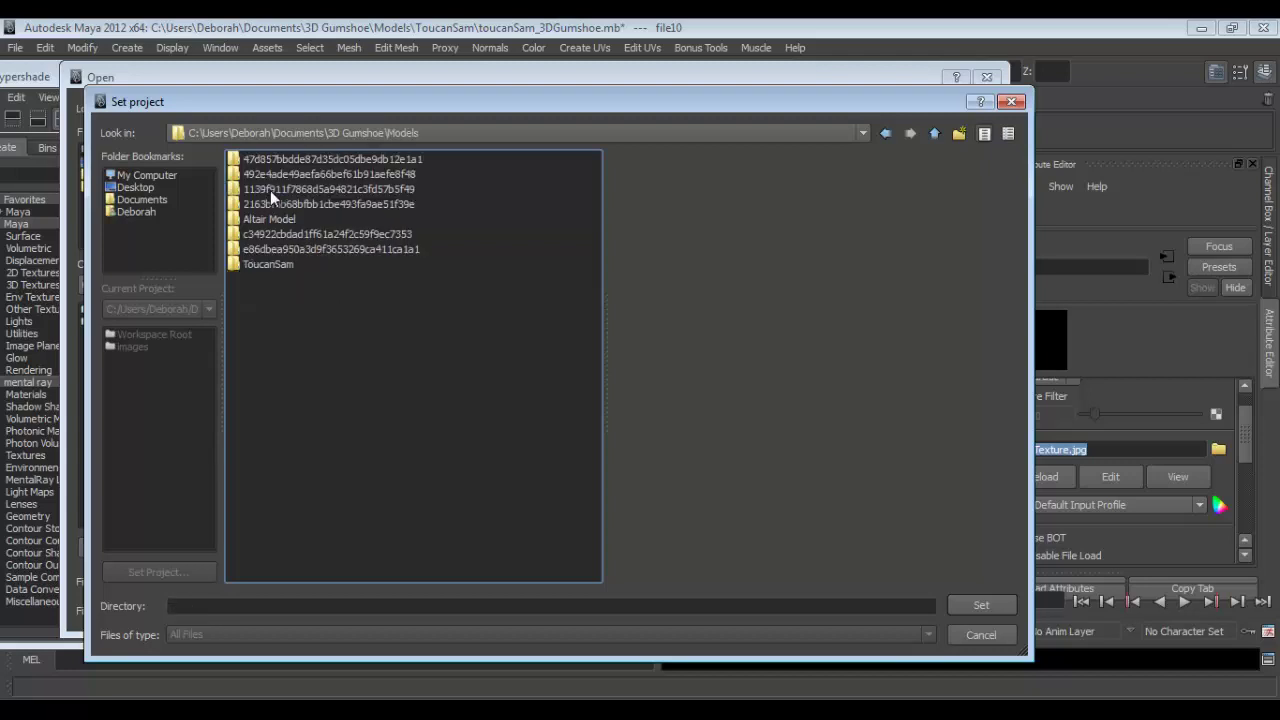
double_click(267, 263)
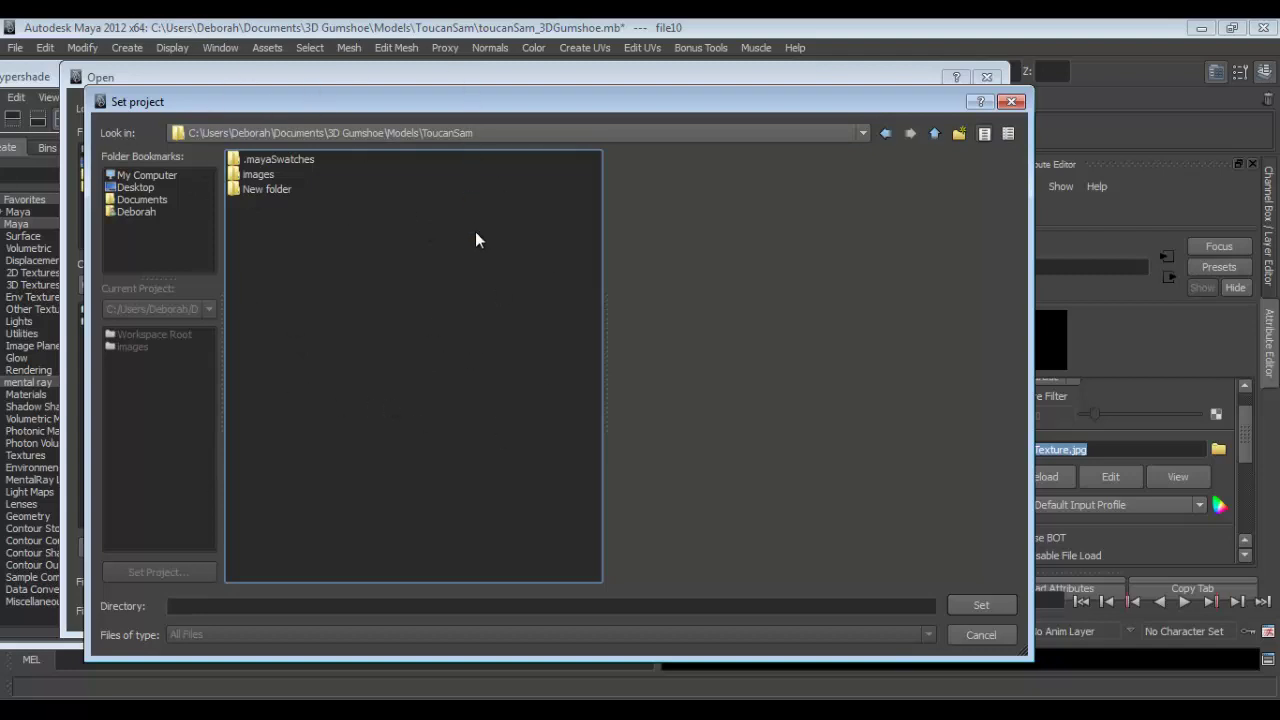
click(981, 606)
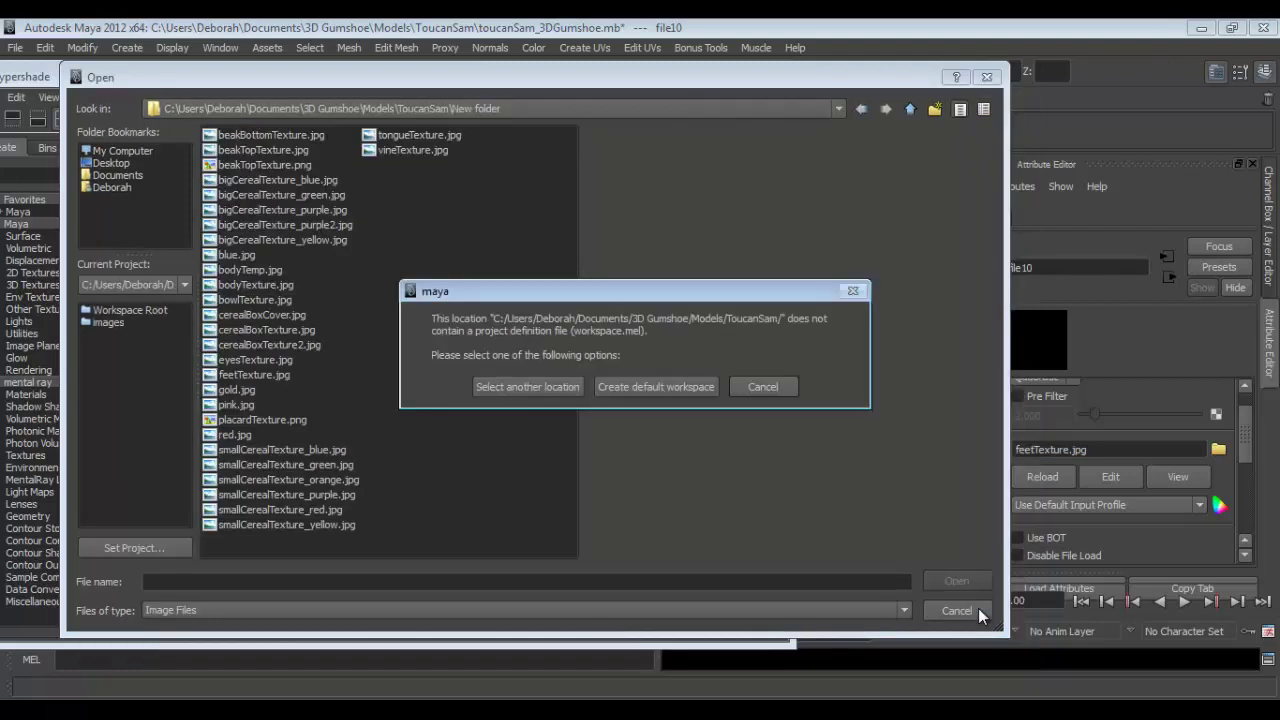
Step: Create a default workspace and relink file10 to New folder\feetTexture.jpg
click(659, 387)
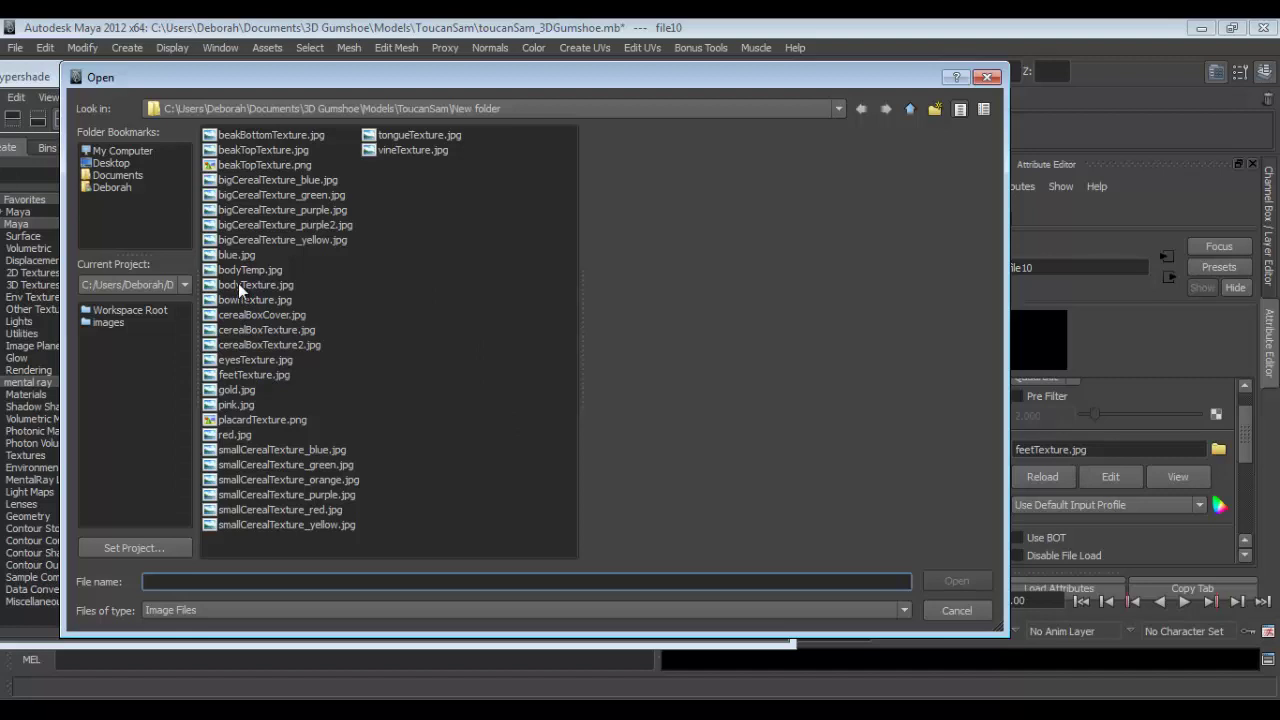
click(228, 375)
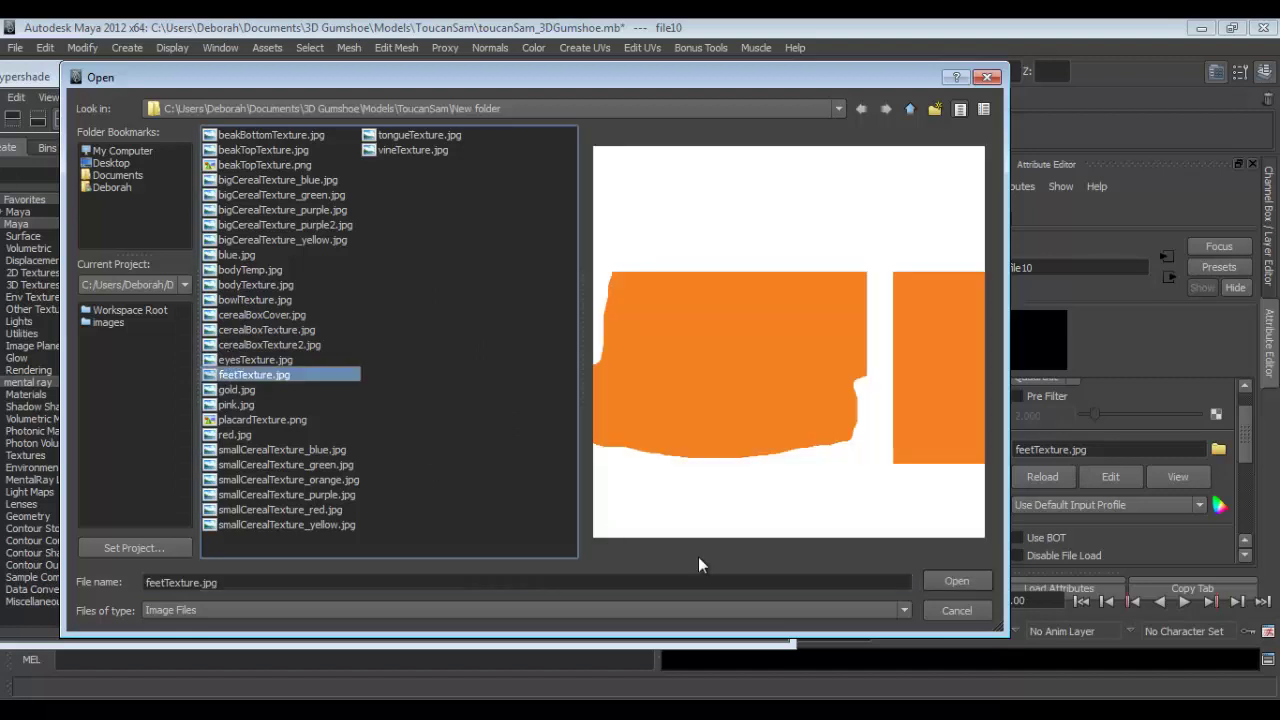
click(952, 582)
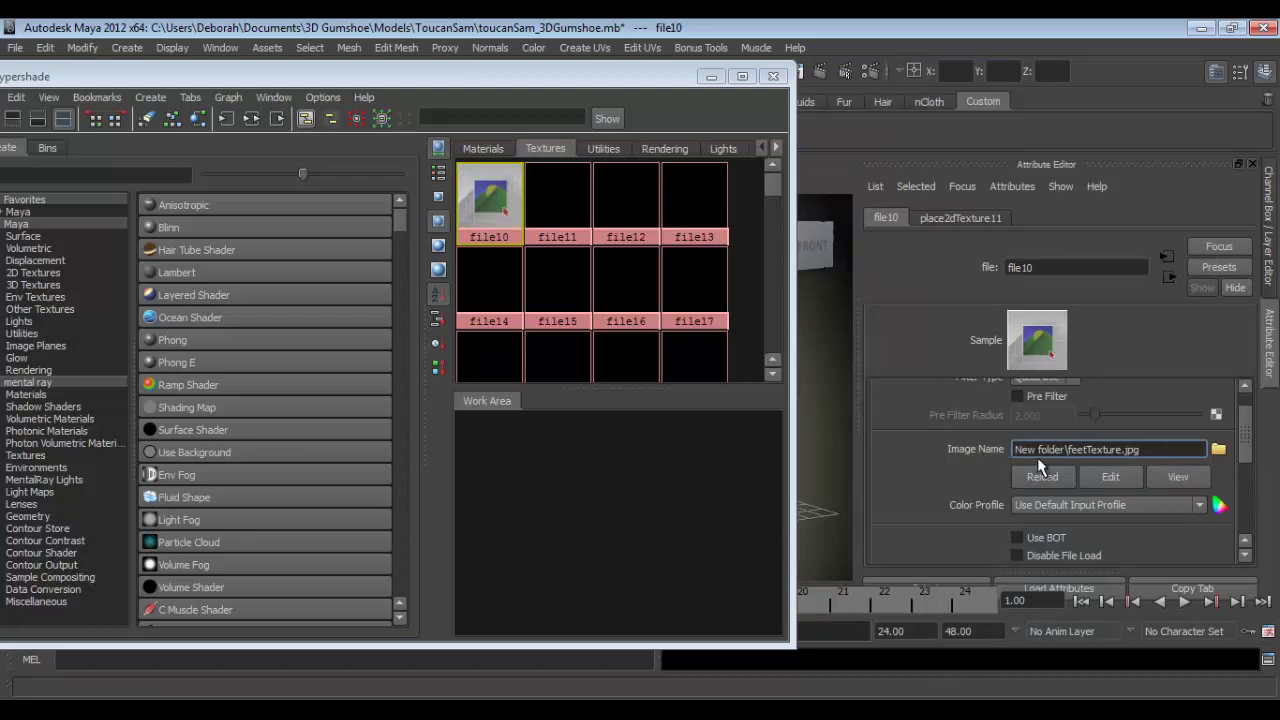
Step: Relink file11 to eyesTexture.jpg and file12 to bodyTexture.jpg from New folder
click(558, 215)
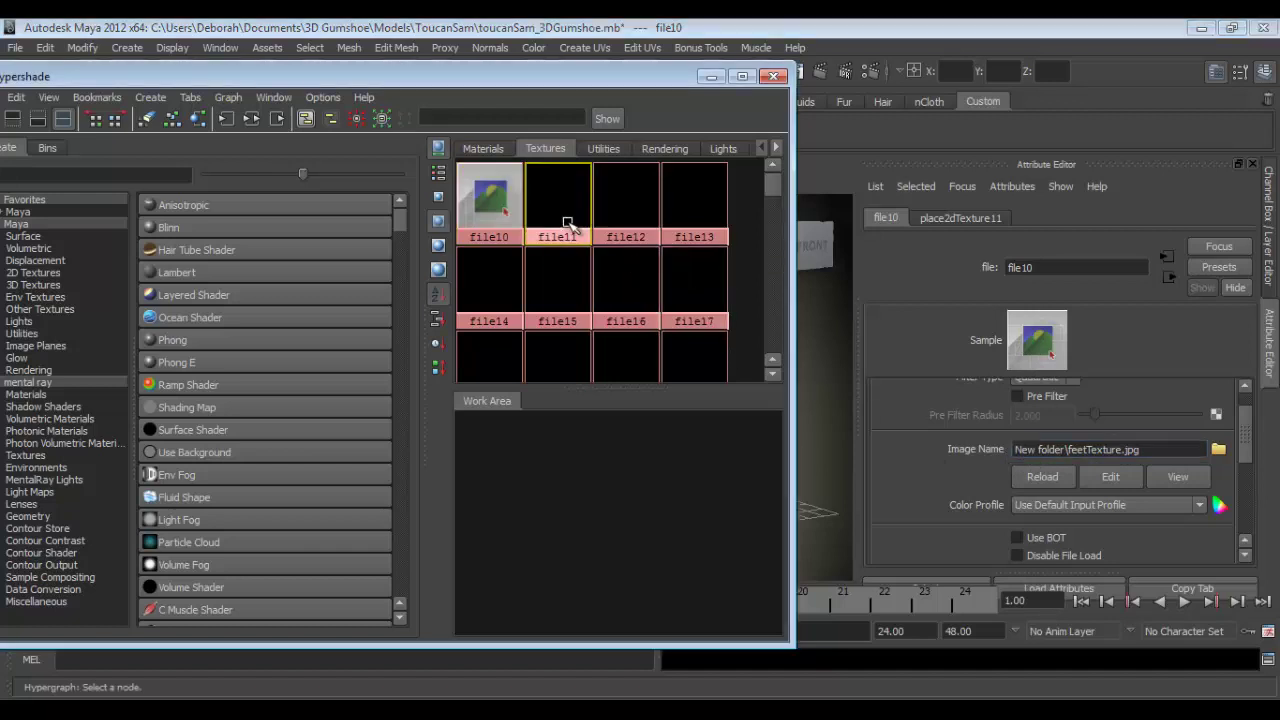
click(1217, 450)
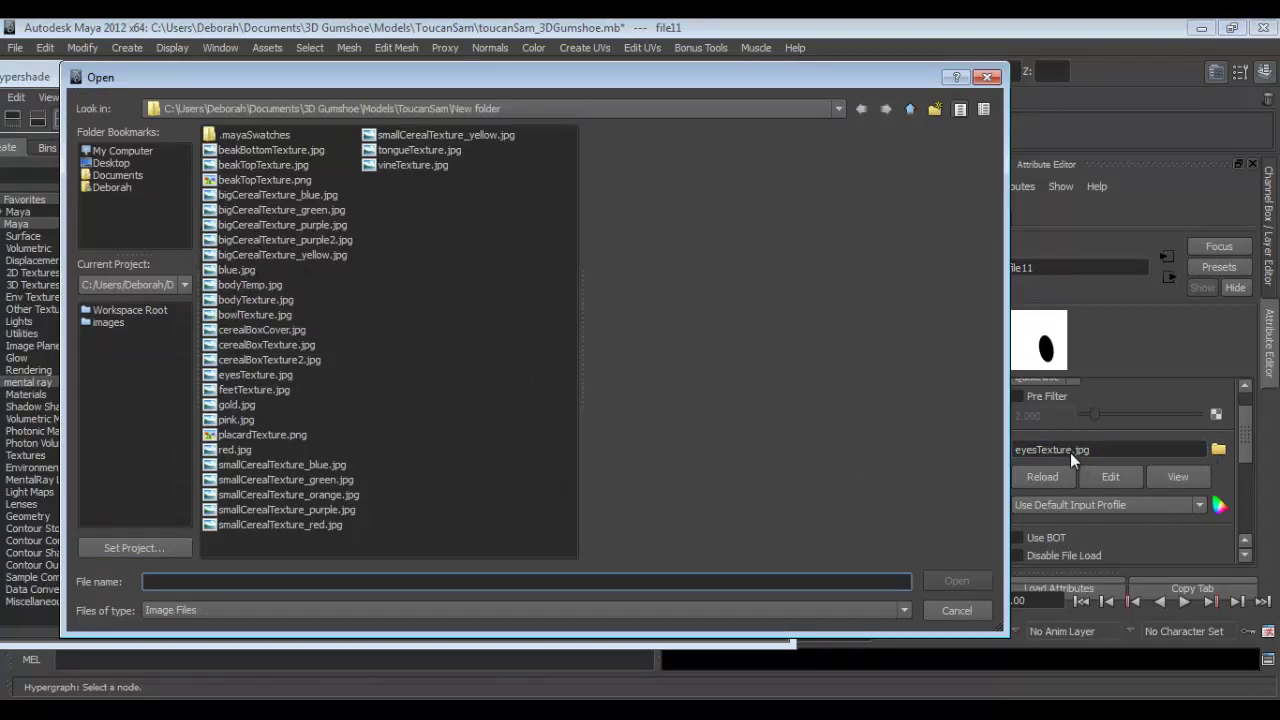
click(263, 376)
click(956, 581)
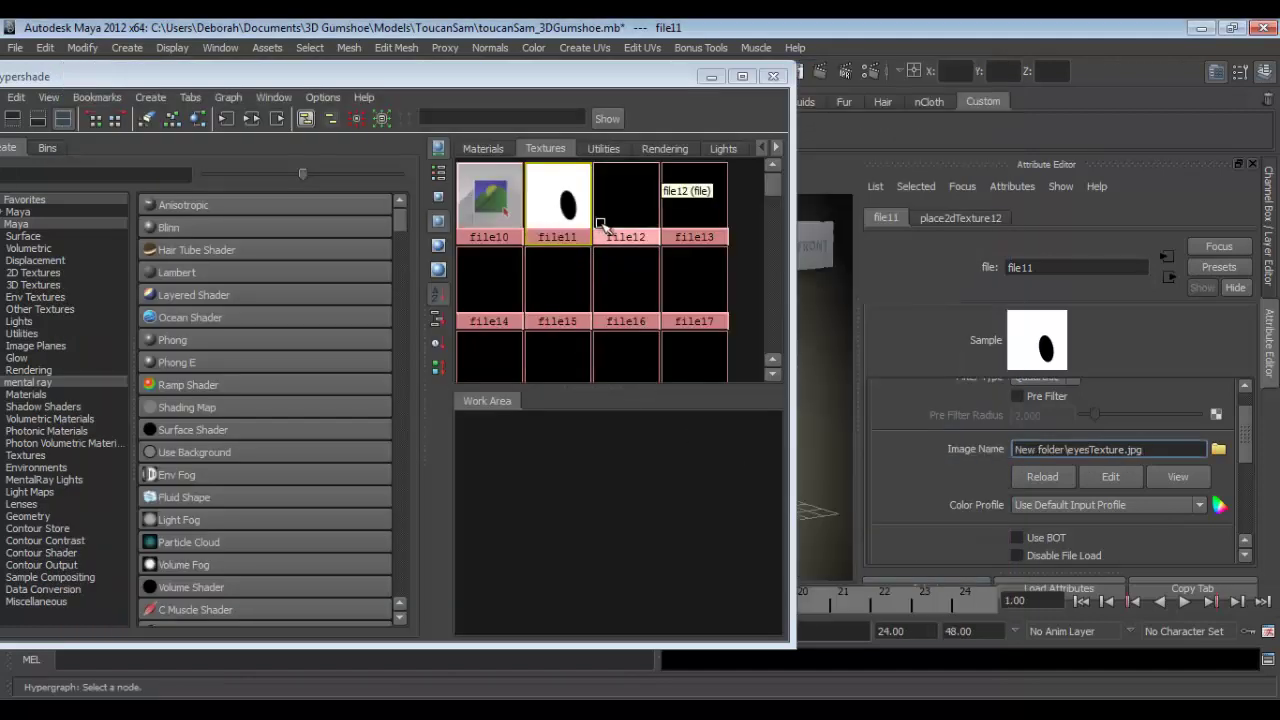
click(640, 237)
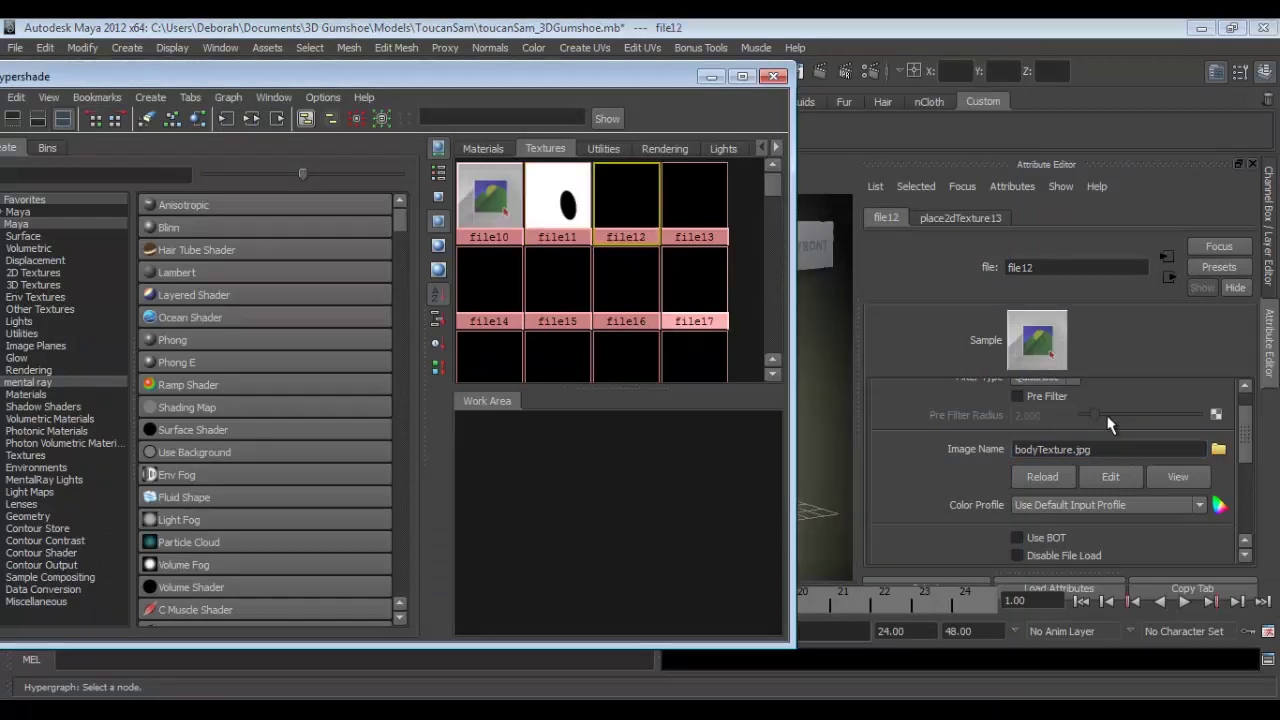
click(1218, 449)
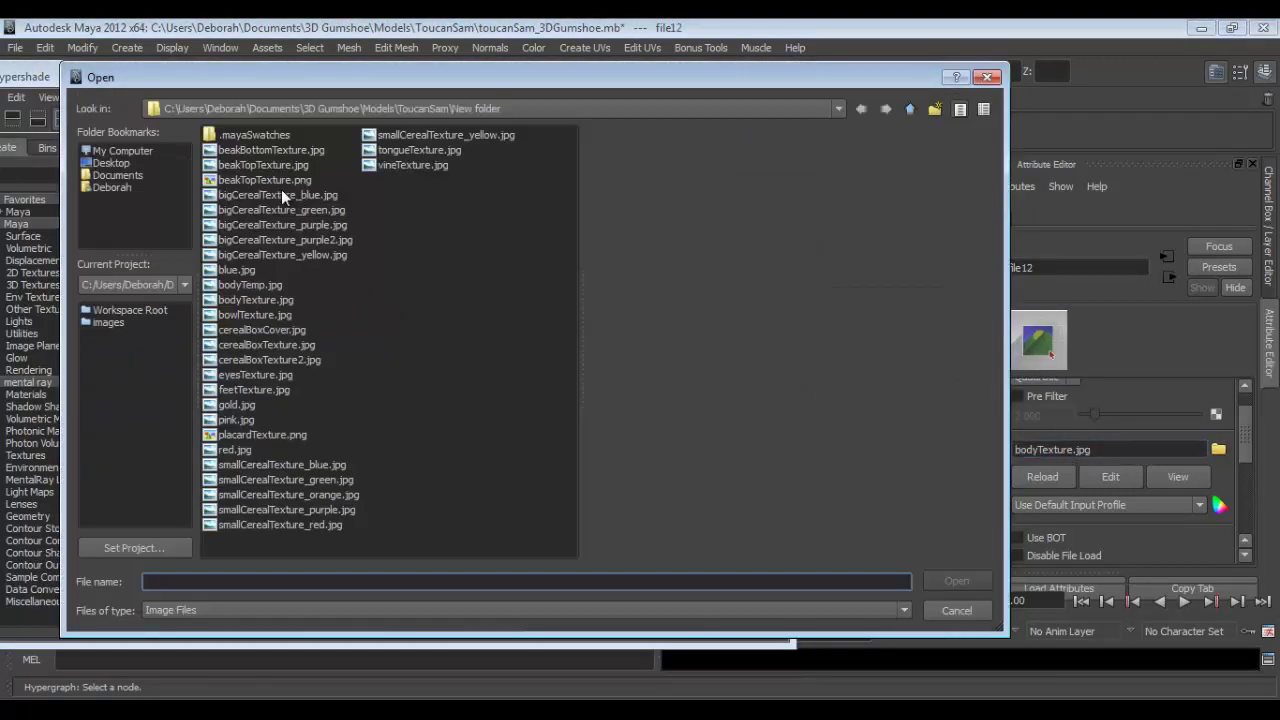
click(250, 301)
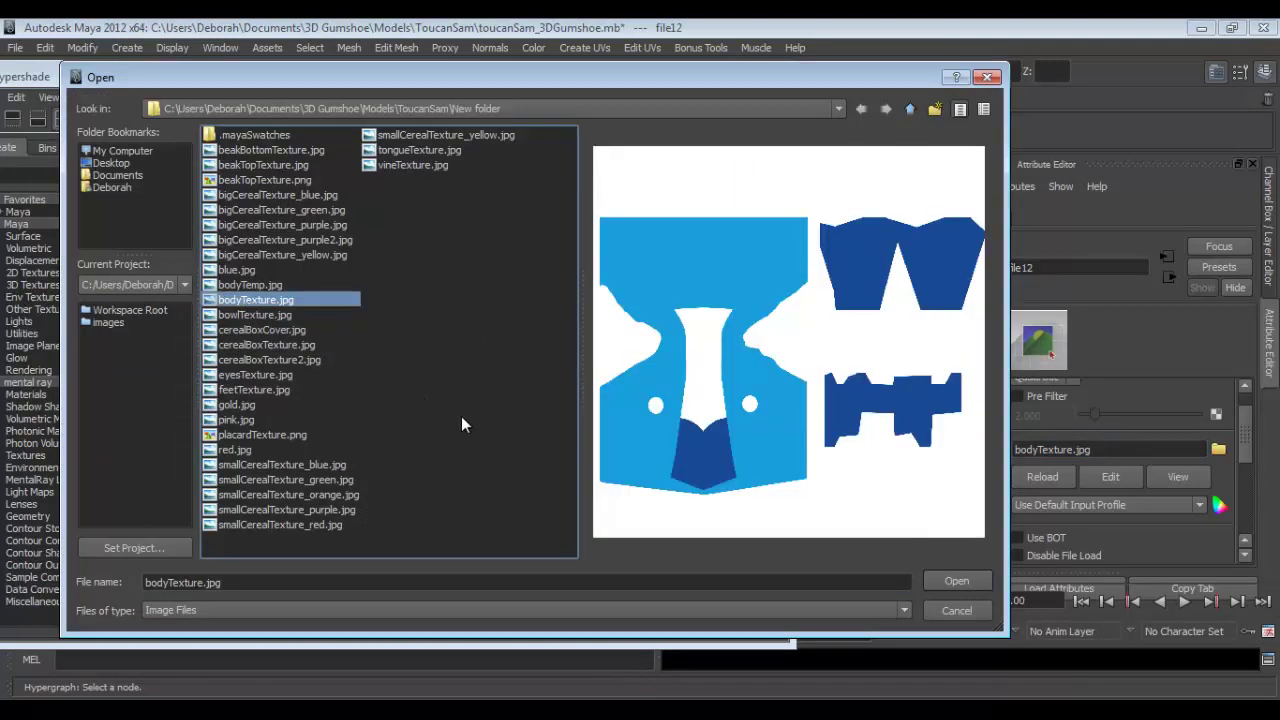
click(945, 582)
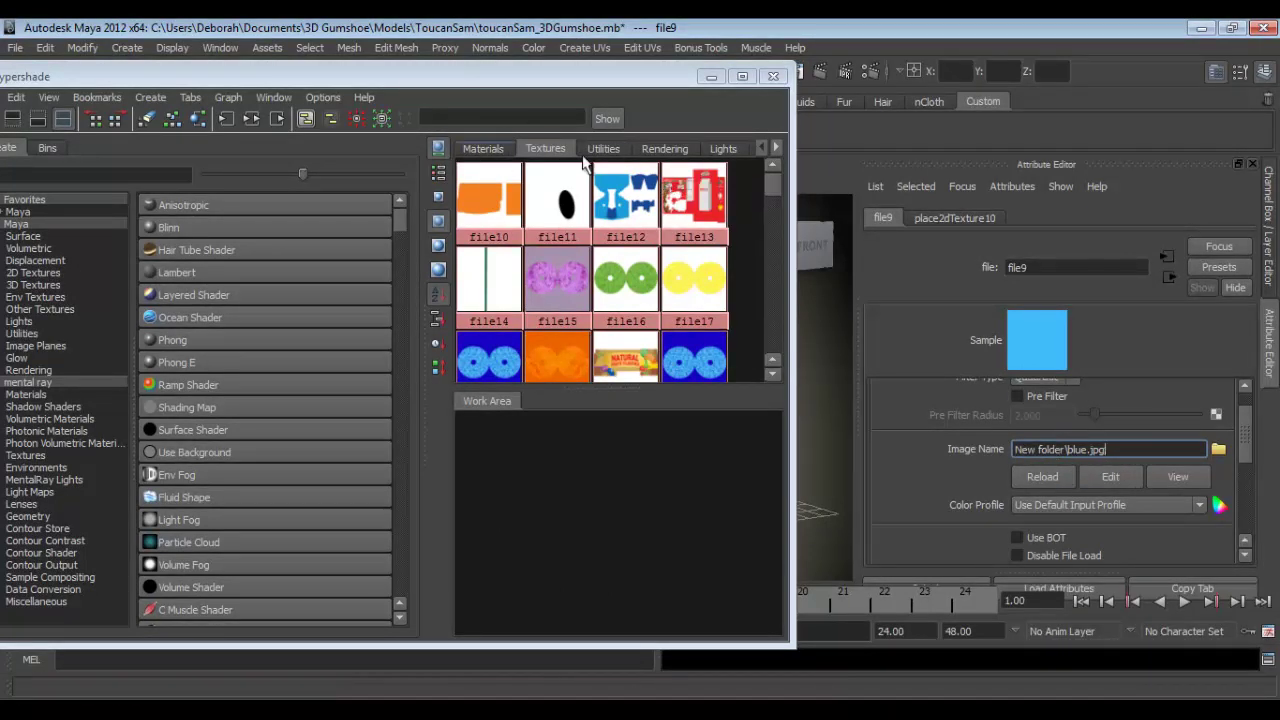
Step: Close Hypershade and render the frame to confirm the toucan and Froot Loops box appear textured
click(771, 77)
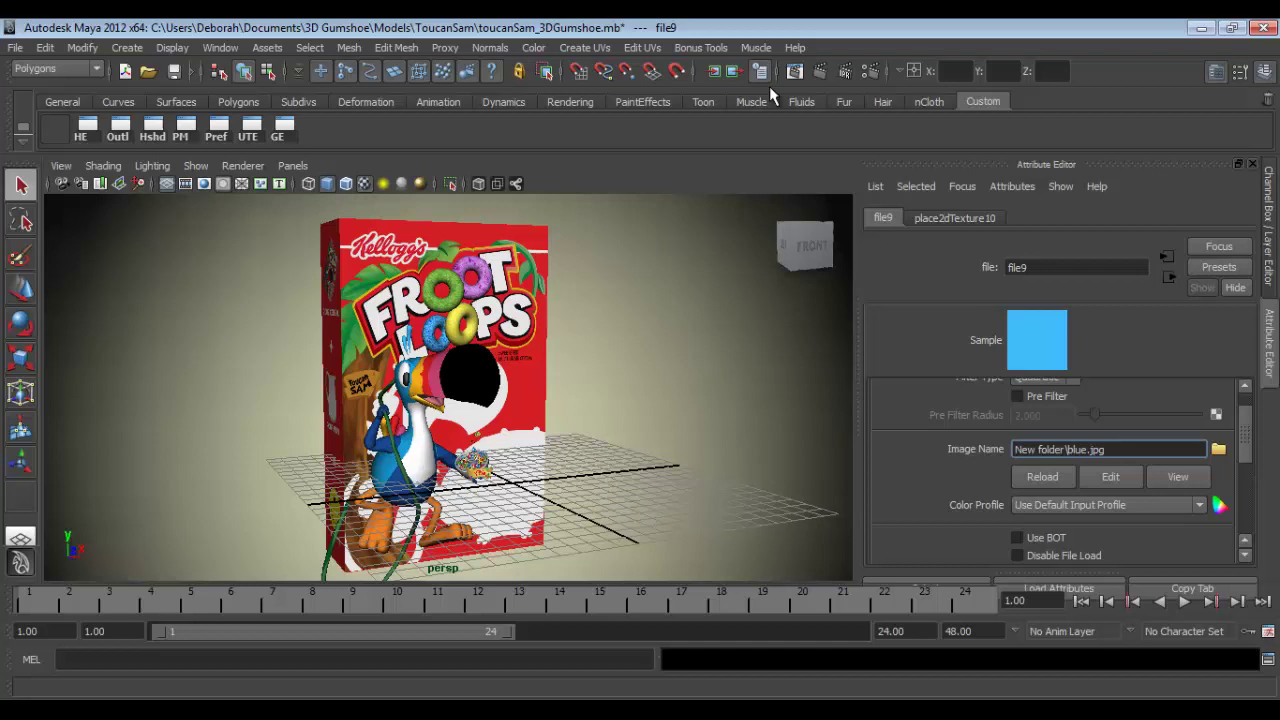
click(819, 72)
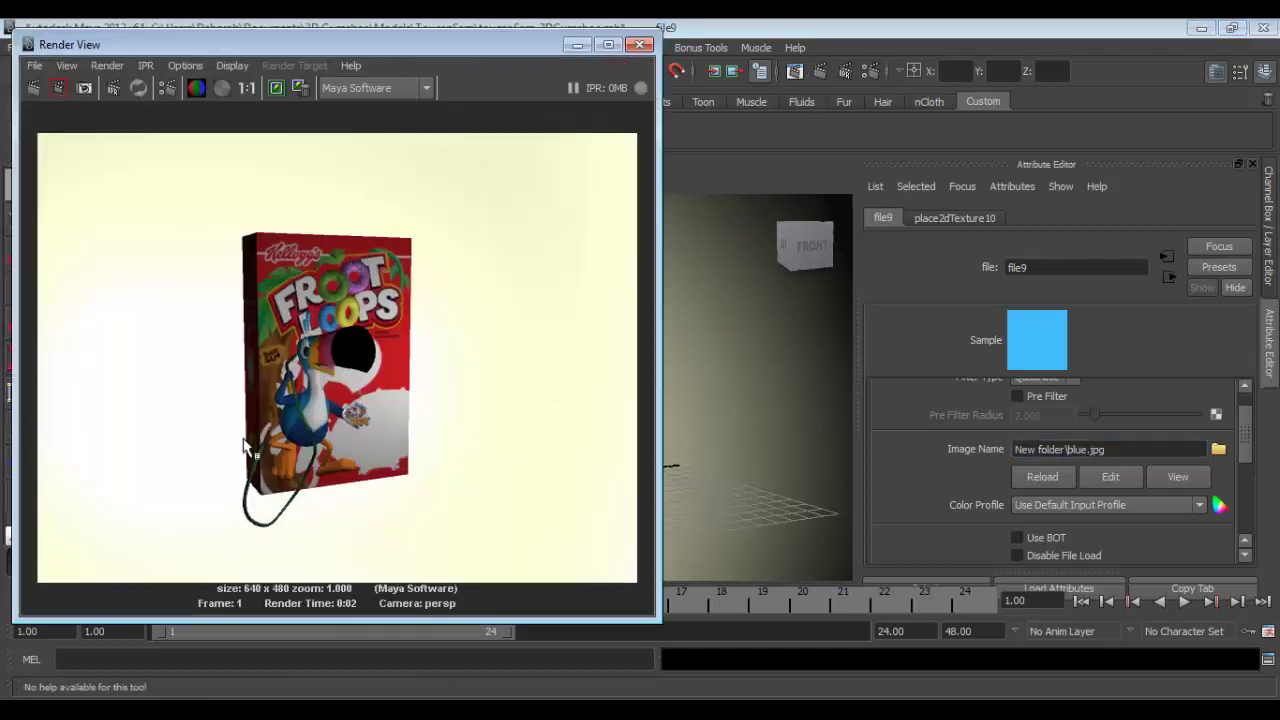
click(643, 46)
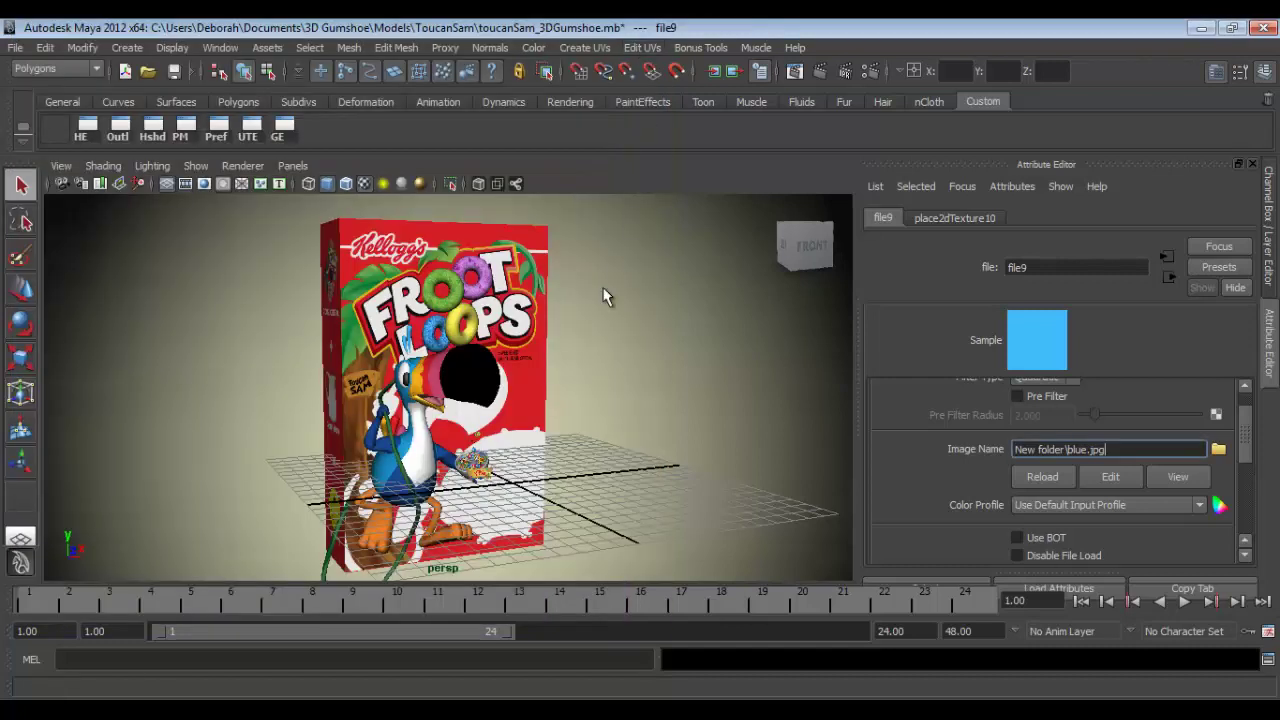